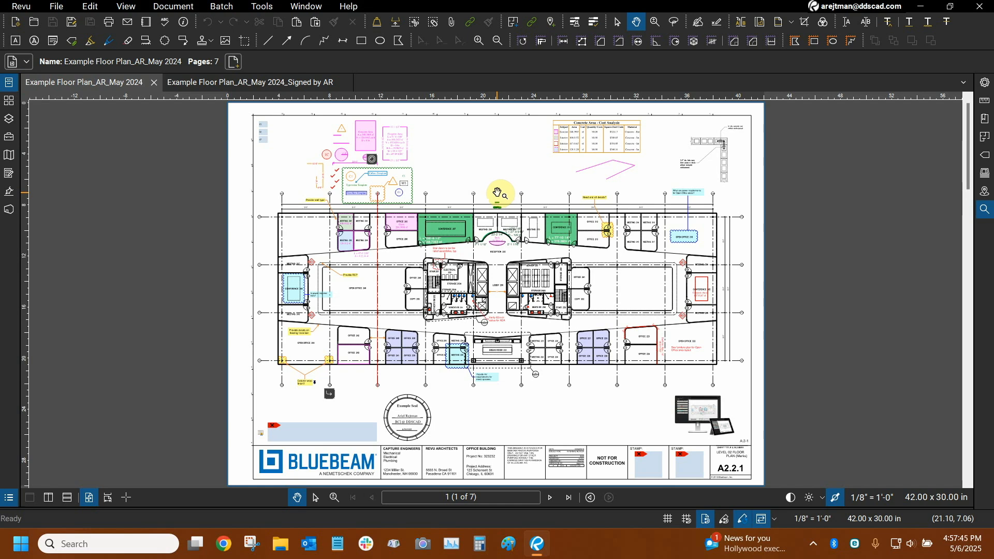
Open the signing options from the stamp signature field and inspect the third-party digital ID's signature appearance without changing it
click(692, 465)
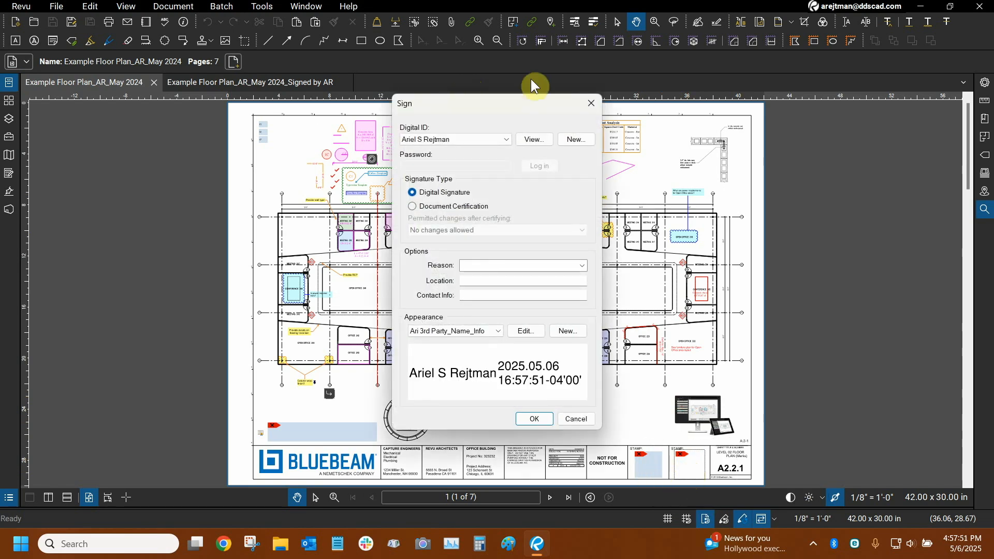
click(420, 141)
click(424, 138)
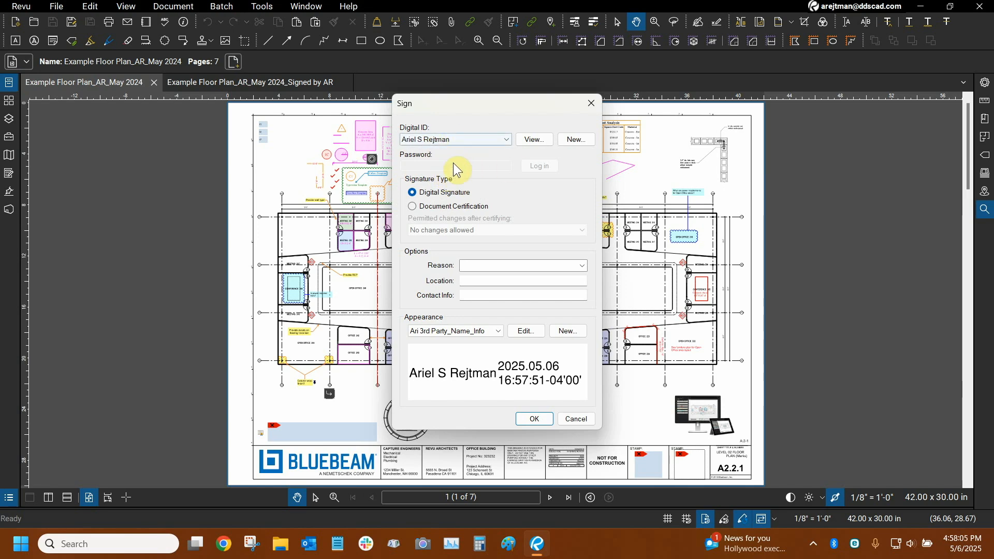
click(526, 330)
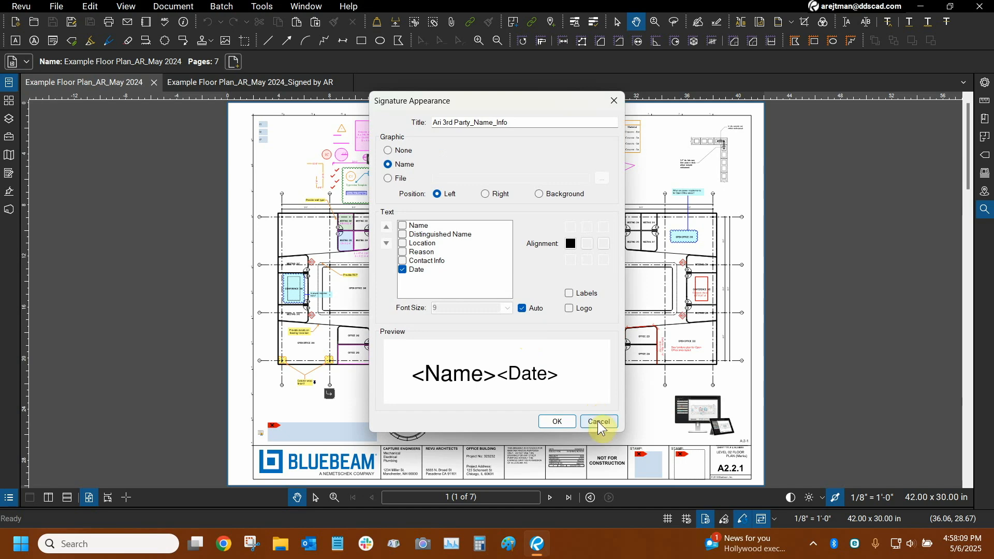
click(599, 421)
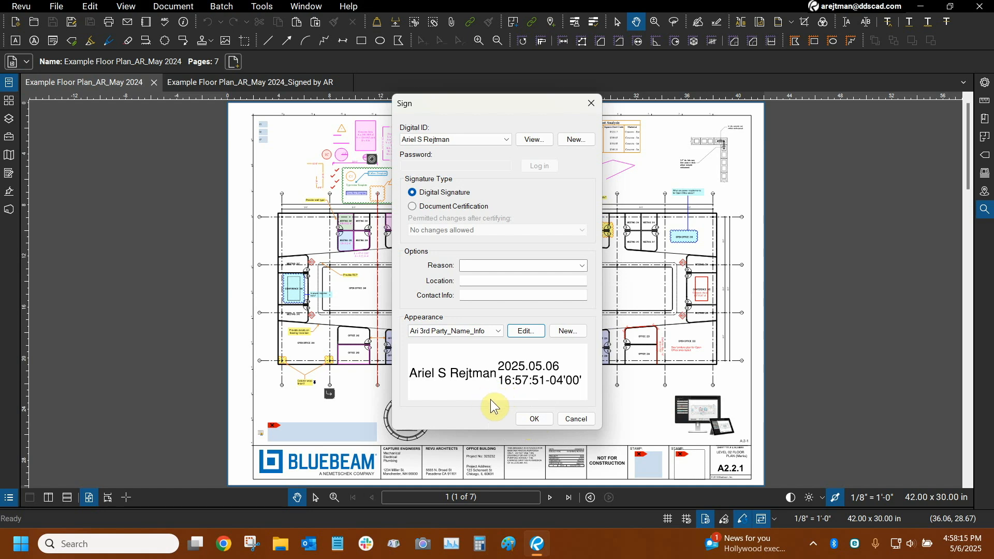
Switch to the password-protected digital ID, inspect its seal-based signature appearance, and leave the signing options without signing
click(452, 141)
click(442, 151)
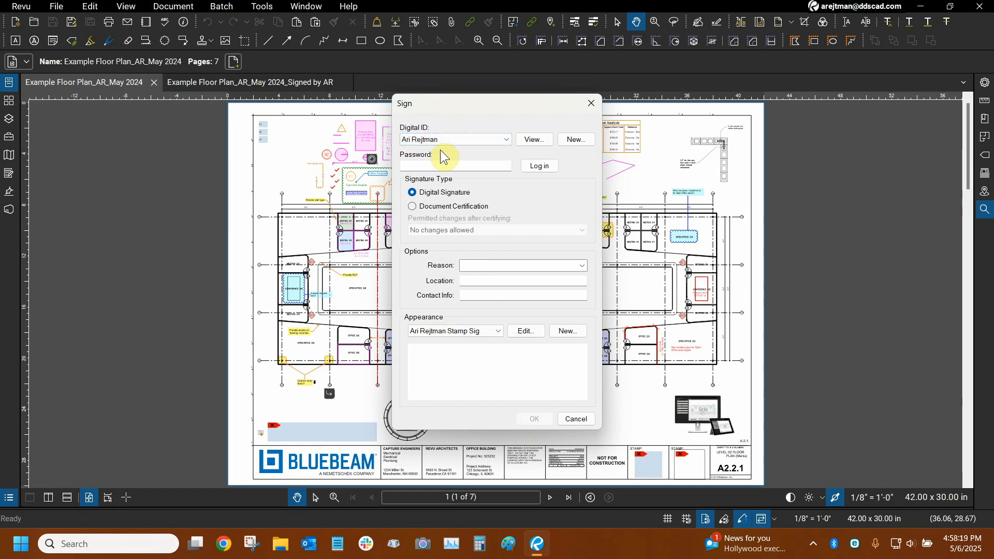
click(416, 165)
click(525, 332)
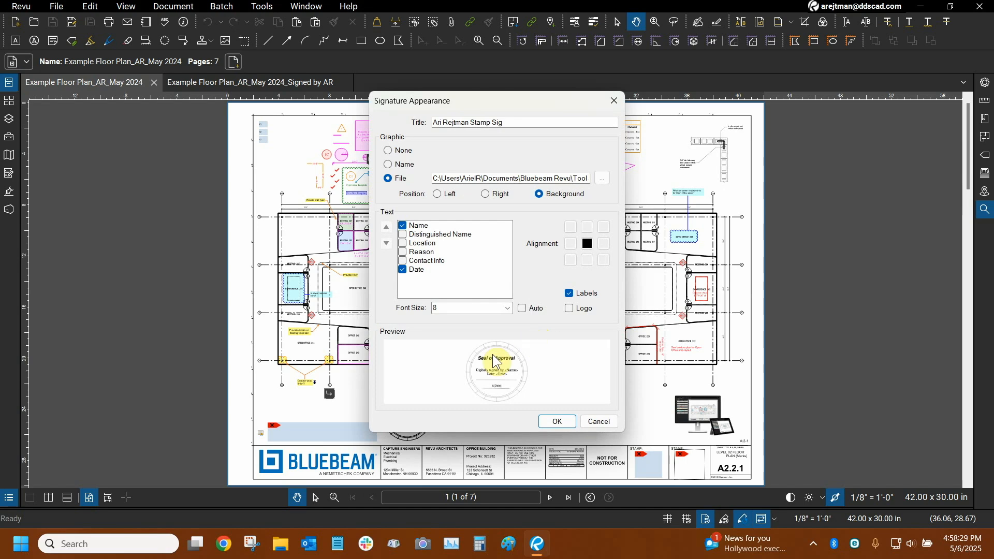
click(598, 421)
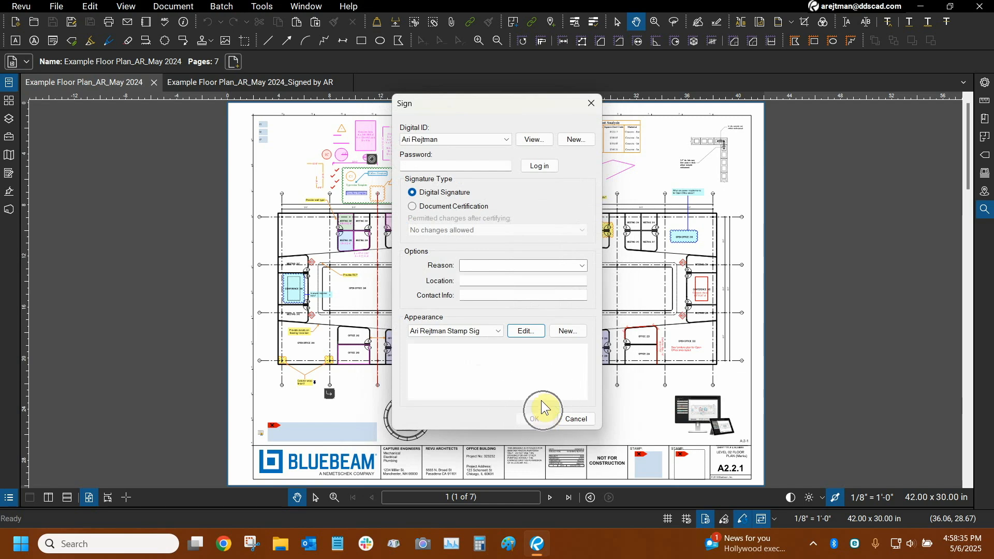
click(434, 141)
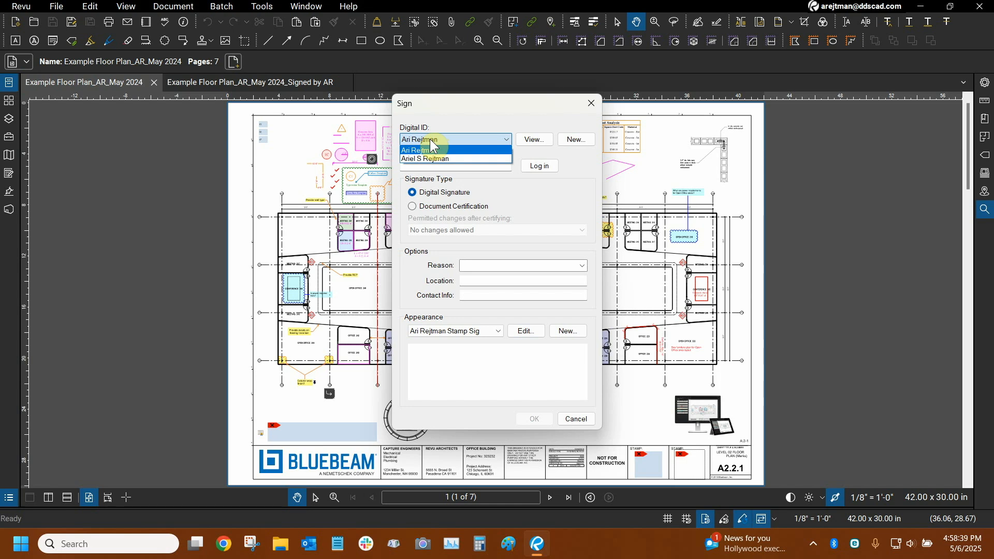
click(557, 126)
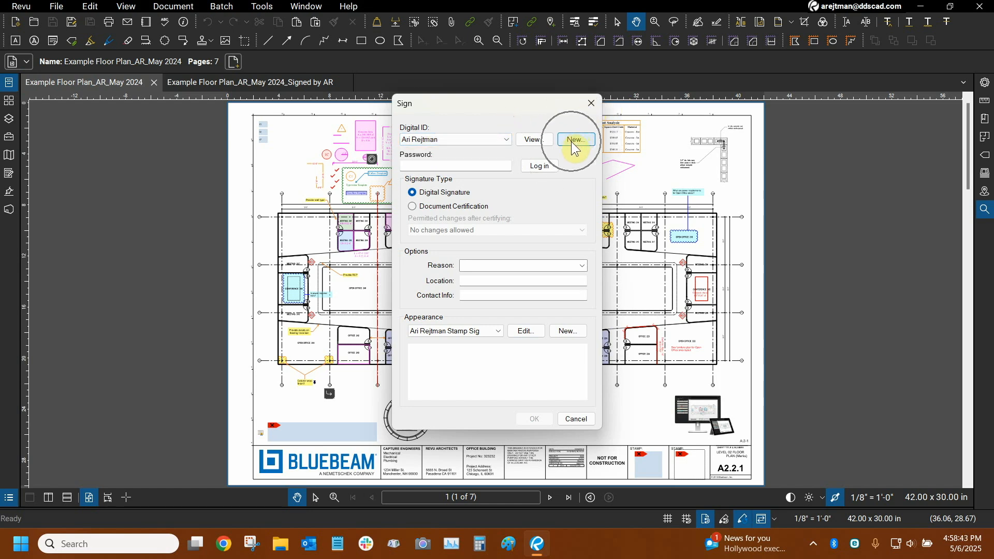
click(591, 103)
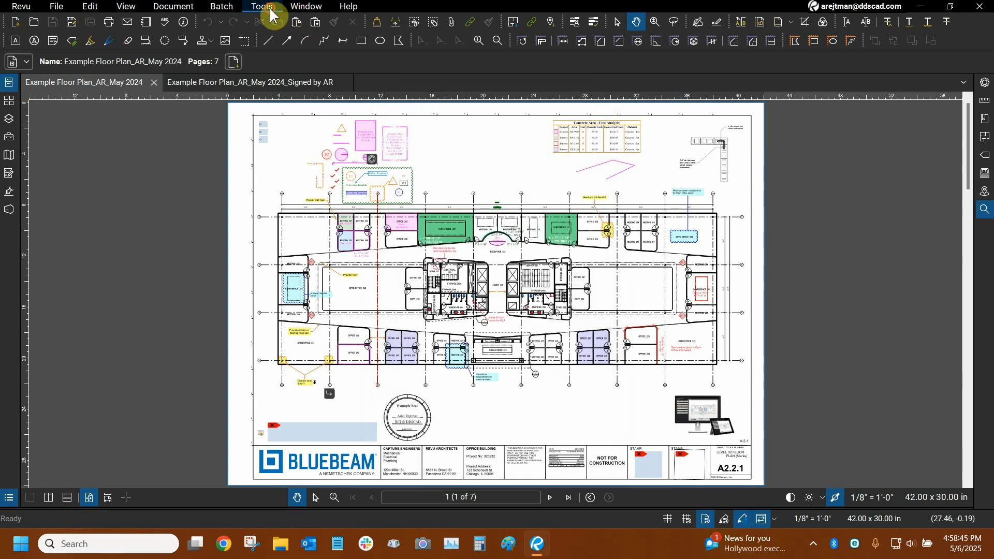
Start a new digital ID from the digital ID manager, choosing to create a Digital ID file
click(270, 8)
mouse_move(284, 89)
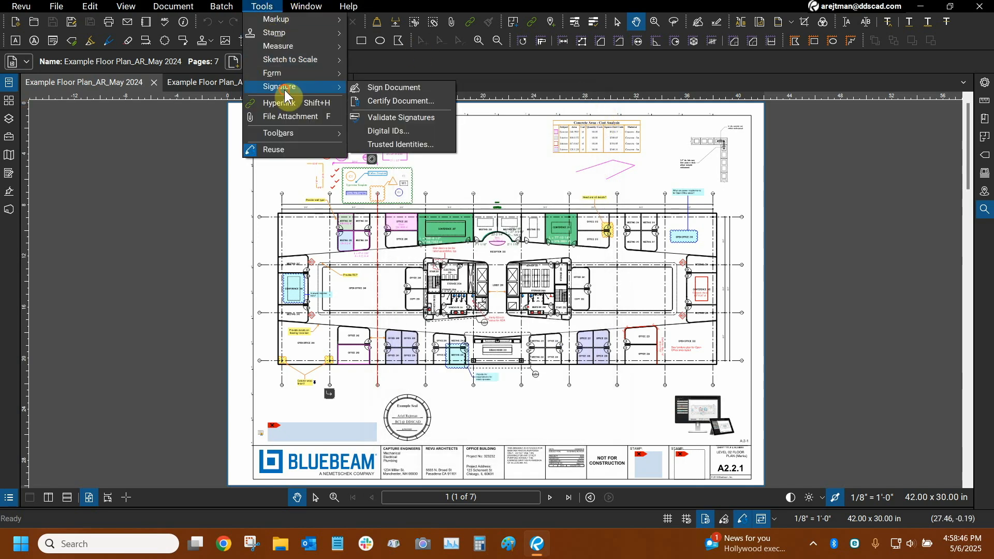
click(395, 135)
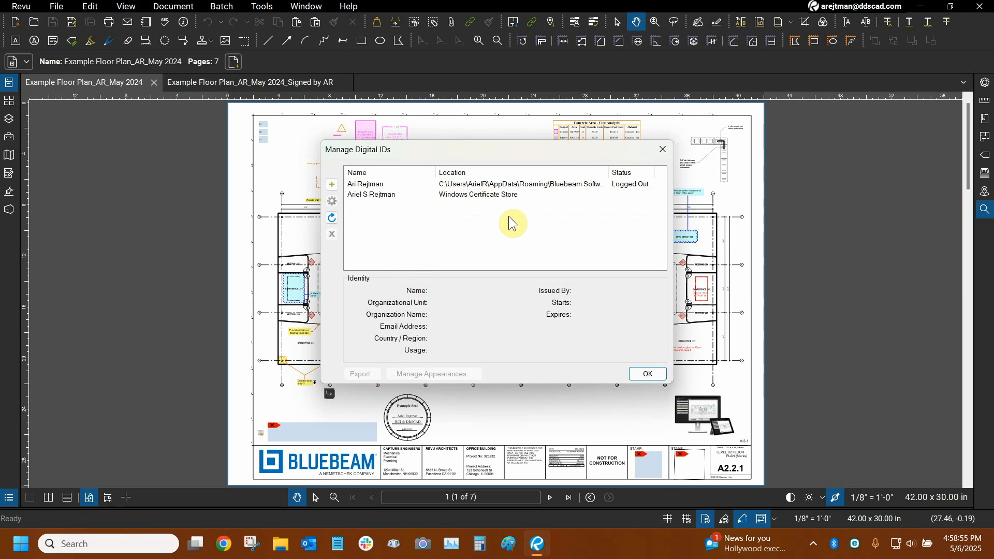
click(333, 193)
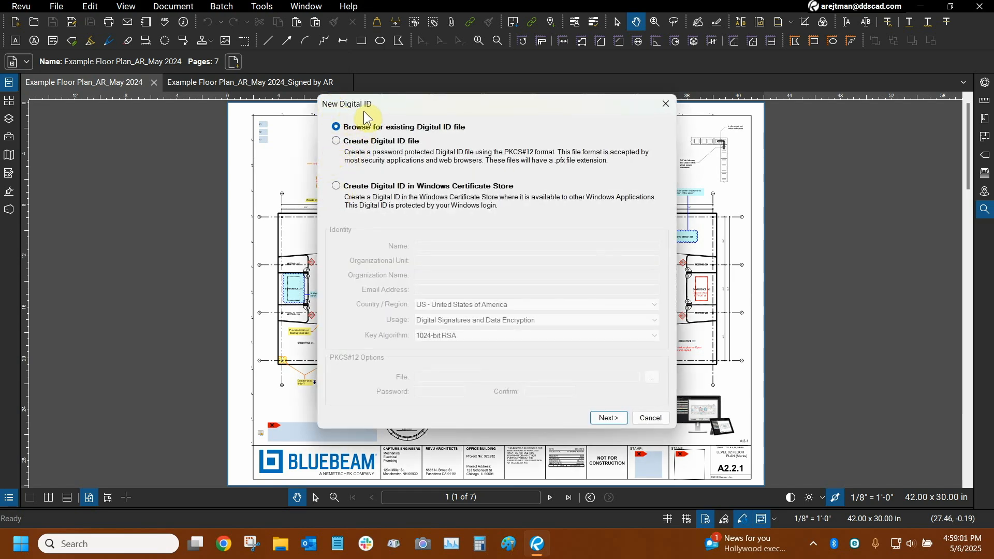
click(339, 142)
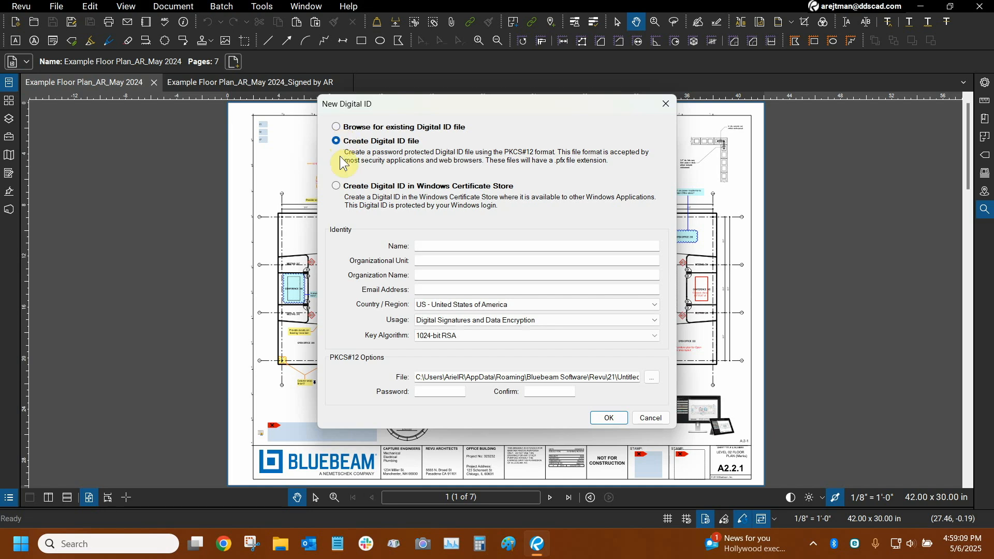
Fill in the new digital ID's name as "Anyone's Name" and its email address as "Anyone's Email"
click(436, 247)
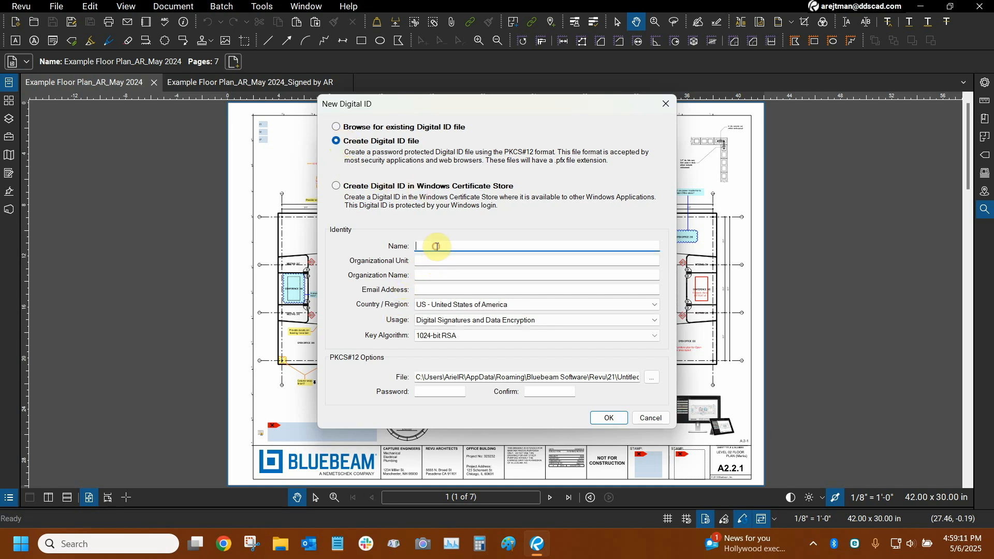
text(An)
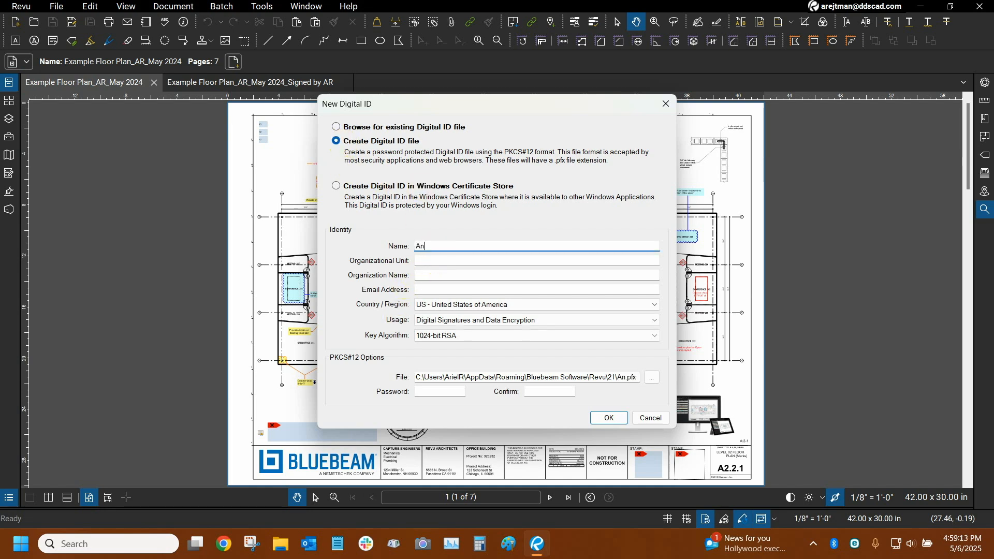
text(yone )
text(s Name)
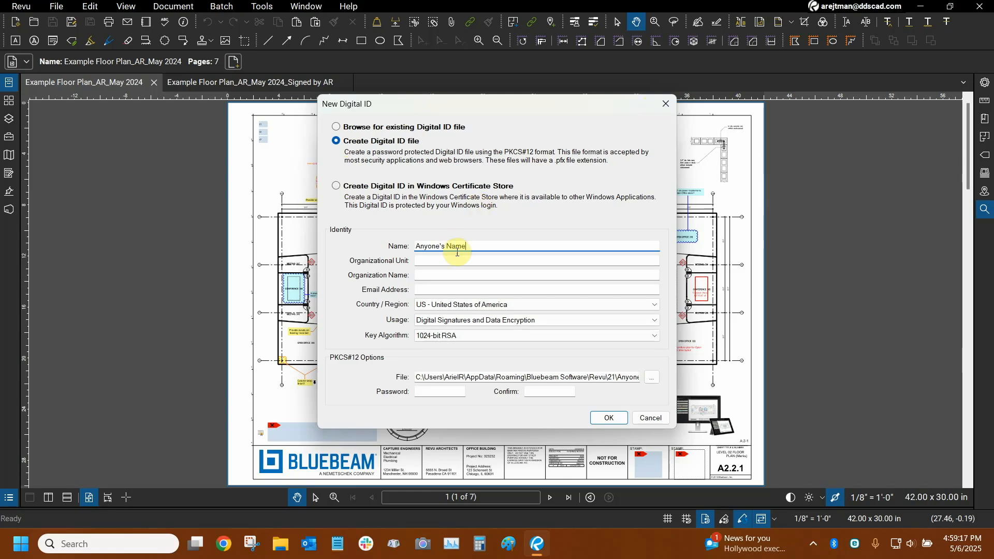
click(458, 289)
text(Anyone's Email)
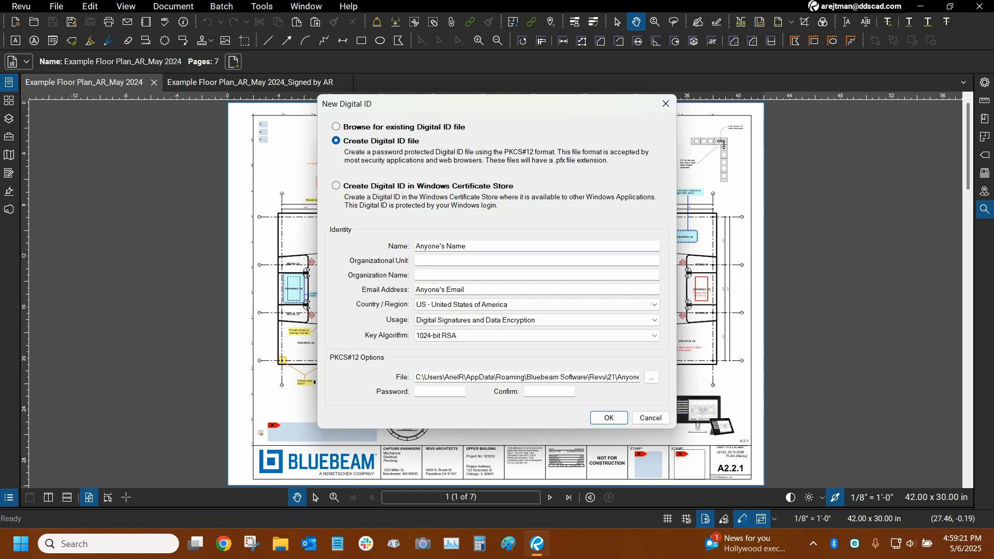
Clear the email and name entries and discard the new digital ID
click(458, 396)
click(540, 391)
triple_click(498, 289)
key(BackSpace)
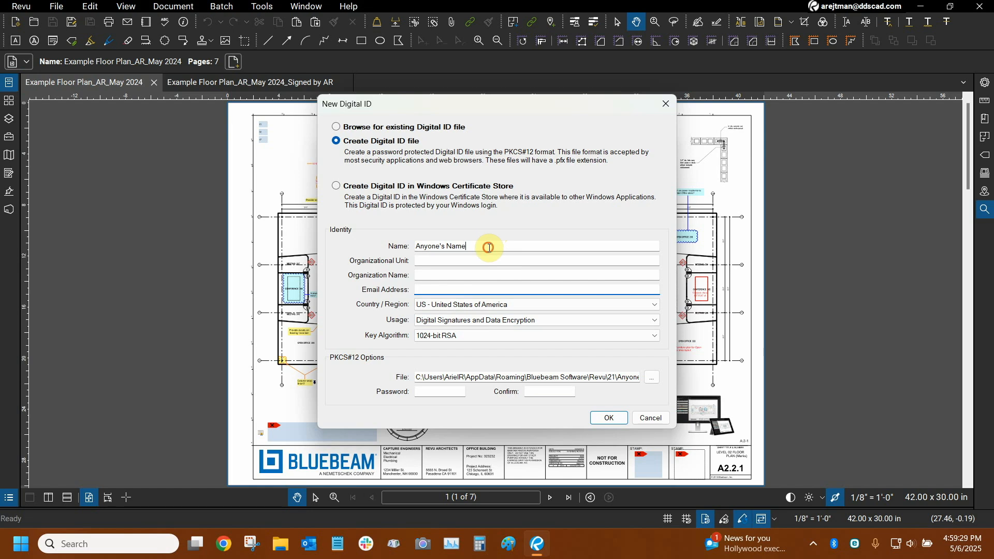
drag(488, 246, 174, 248)
key(BackSpace)
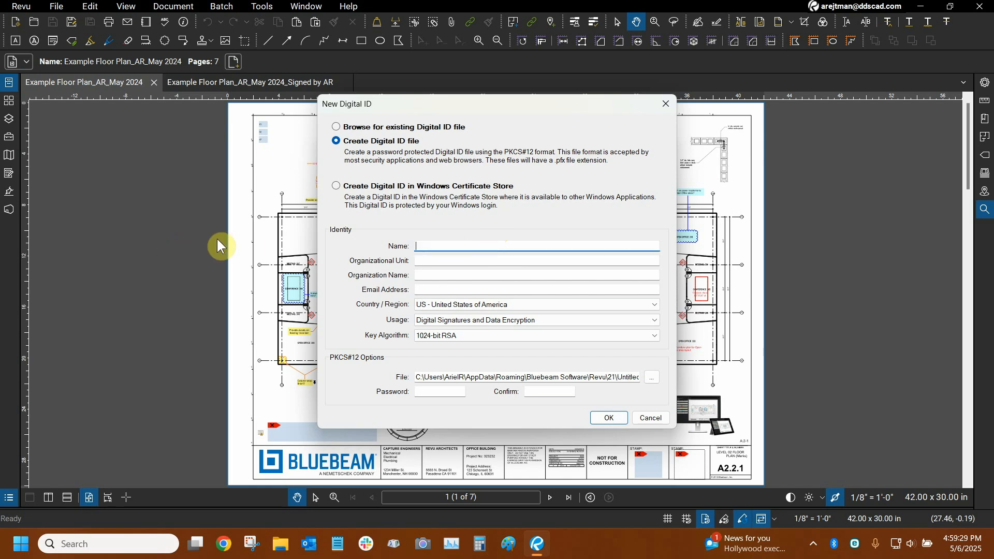
click(666, 110)
Compare the issuer, validity dates and usage of the two existing digital IDs, ending with the Windows Certificate Store one, and close the manager
click(378, 195)
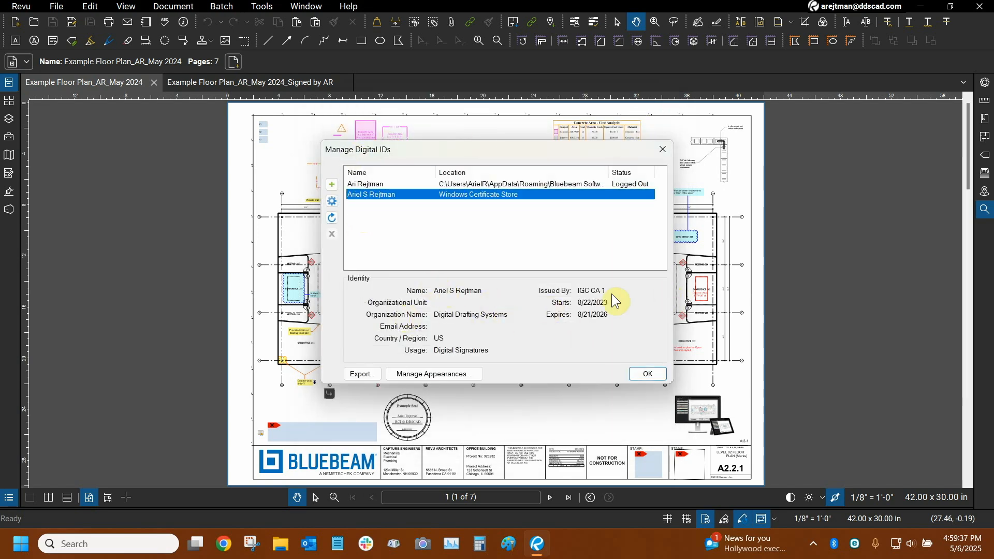
key(ctrl)
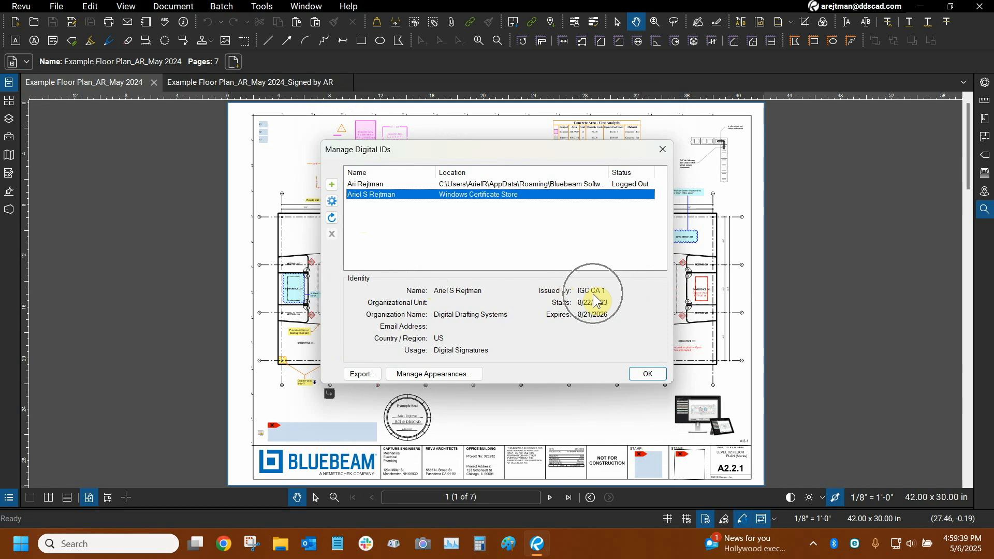
key(ctrl)
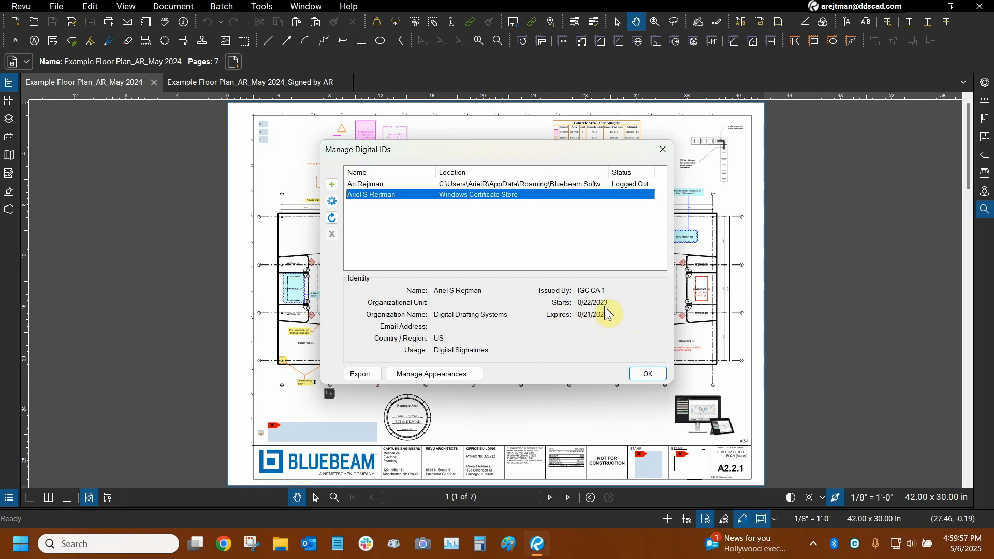
click(366, 184)
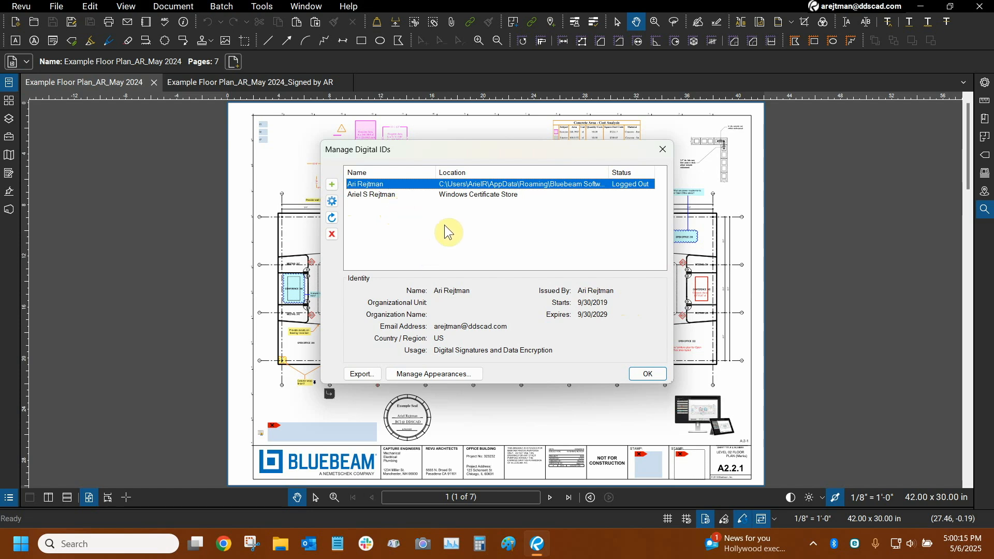
click(403, 195)
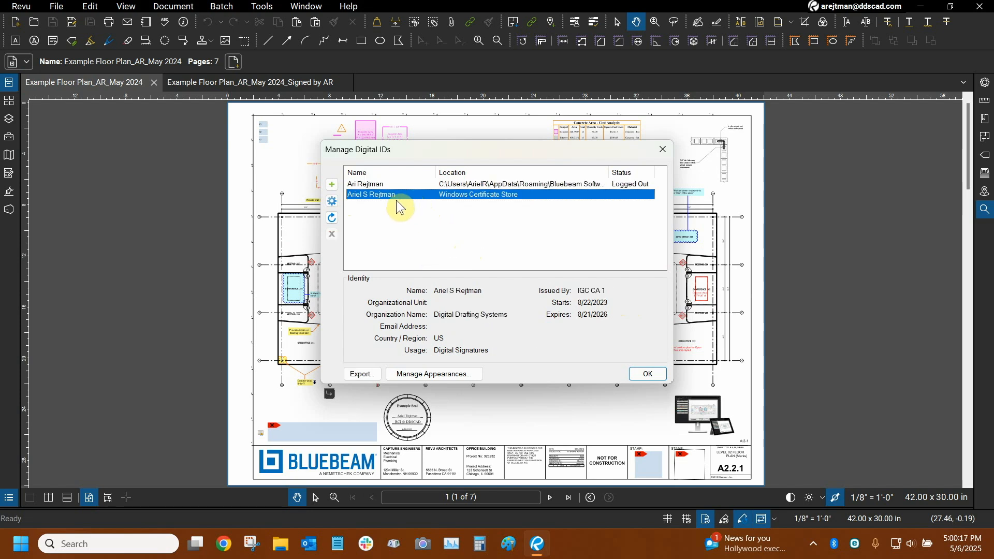
click(663, 149)
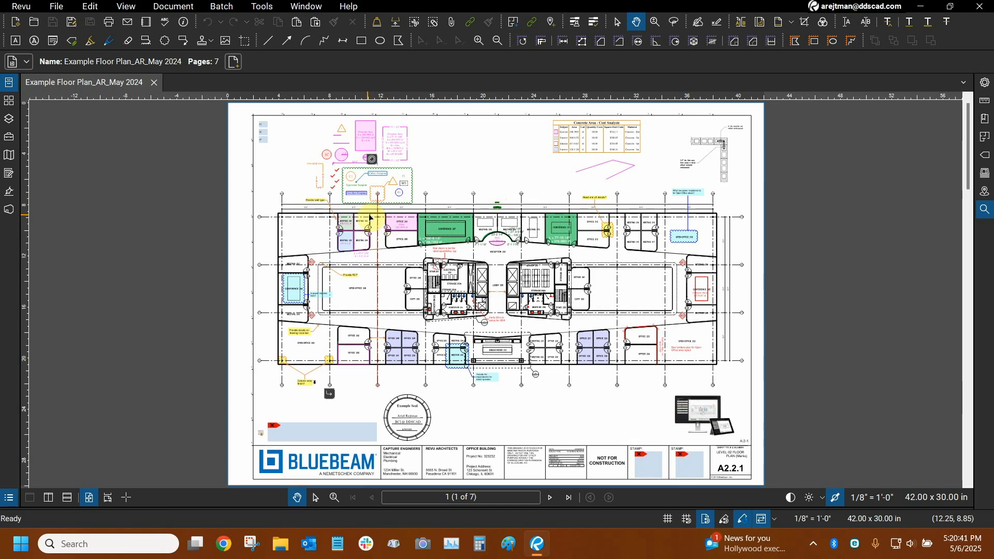
Show the document's signatures and add a signature field about 6.6 by 2.2 in in the blank area above the NOT FOR CONSTRUCTION block
click(8, 191)
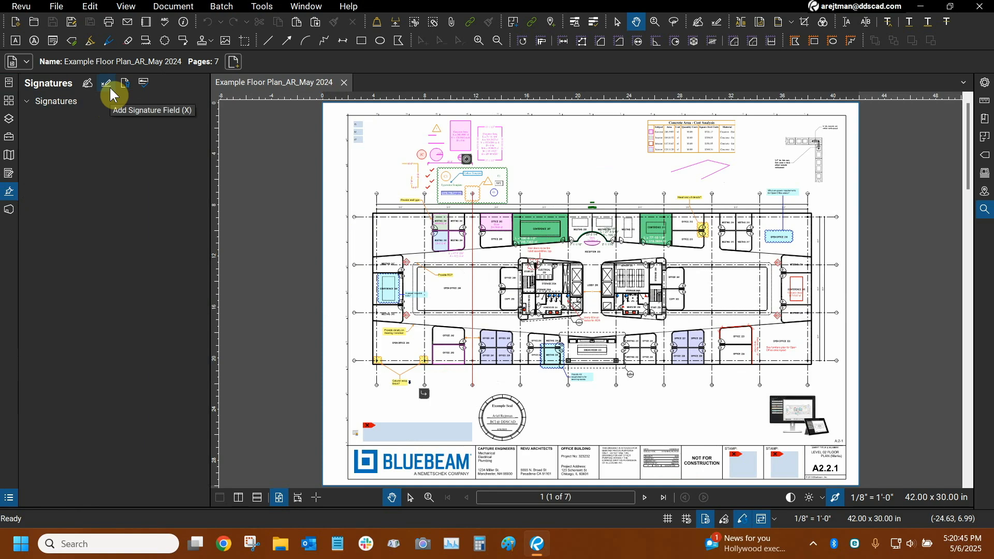
key(x)
scroll(616, 305, up, 3)
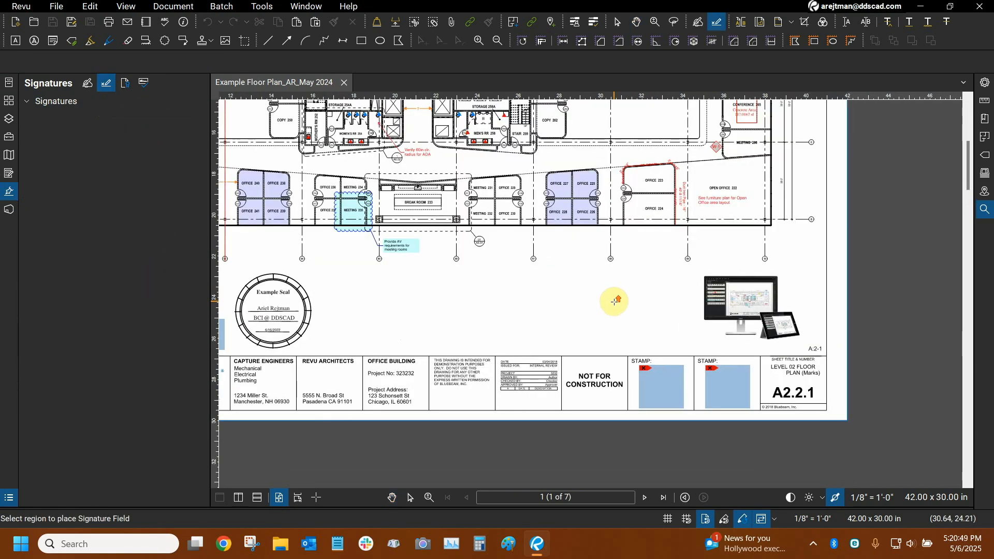
scroll(579, 300, up, 1)
mouse_move(470, 271)
mouse_down()
mouse_move(513, 324)
mouse_move(669, 336)
mouse_up()
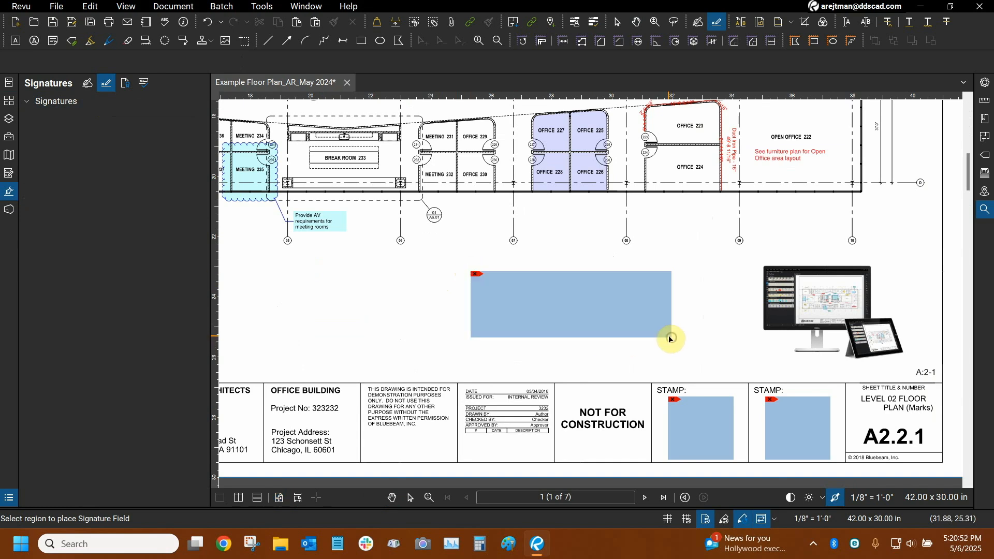
click(564, 307)
right_click(564, 306)
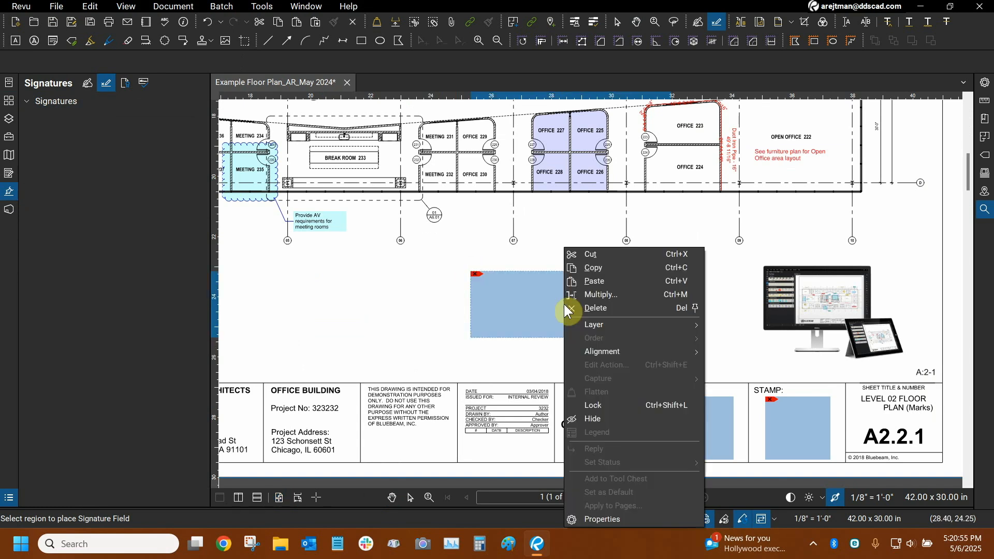
click(520, 306)
key(Escape)
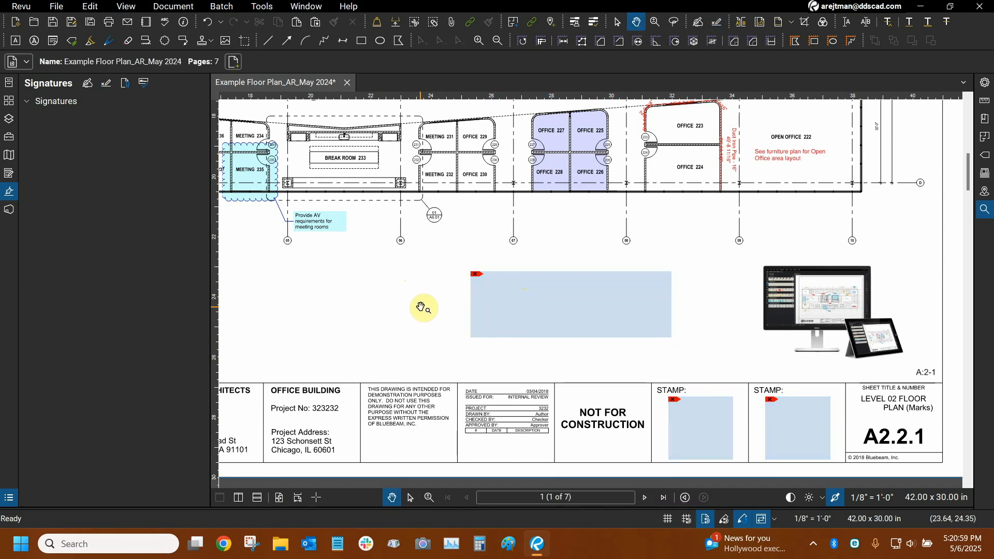
Open and cancel signing for the new field, and use Sign Document to place an unsigned second field about 2.3 by 2.6 in beside it
click(566, 299)
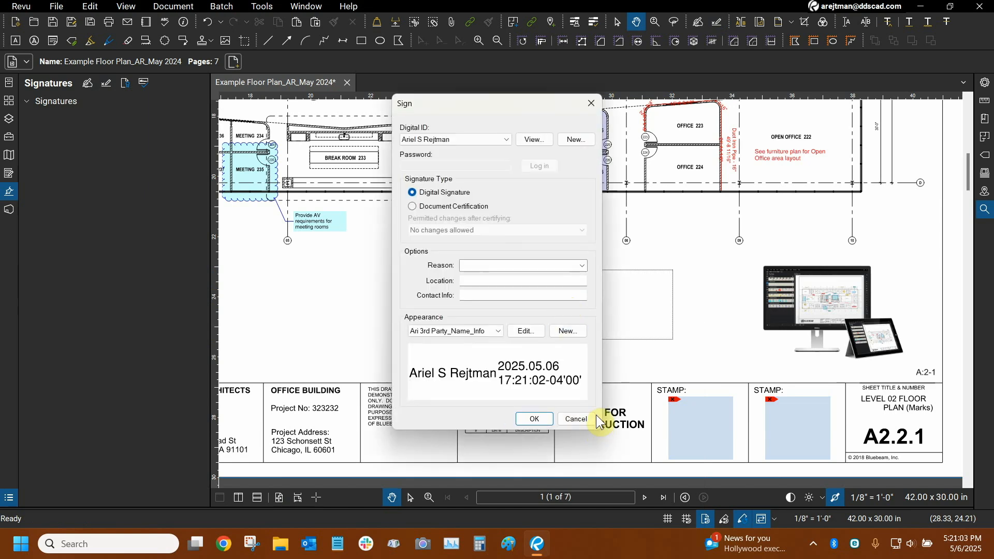
click(583, 418)
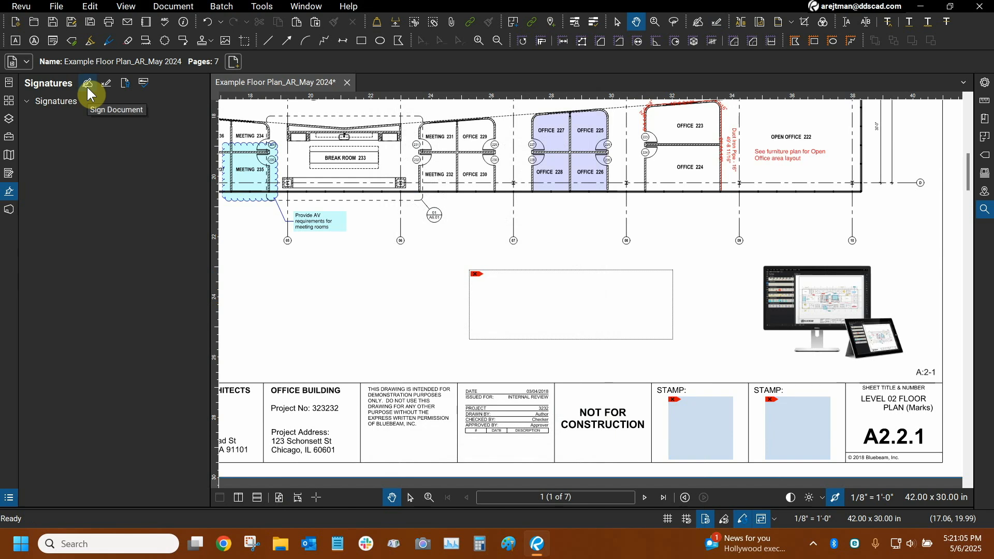
click(86, 86)
drag(382, 297, 418, 357)
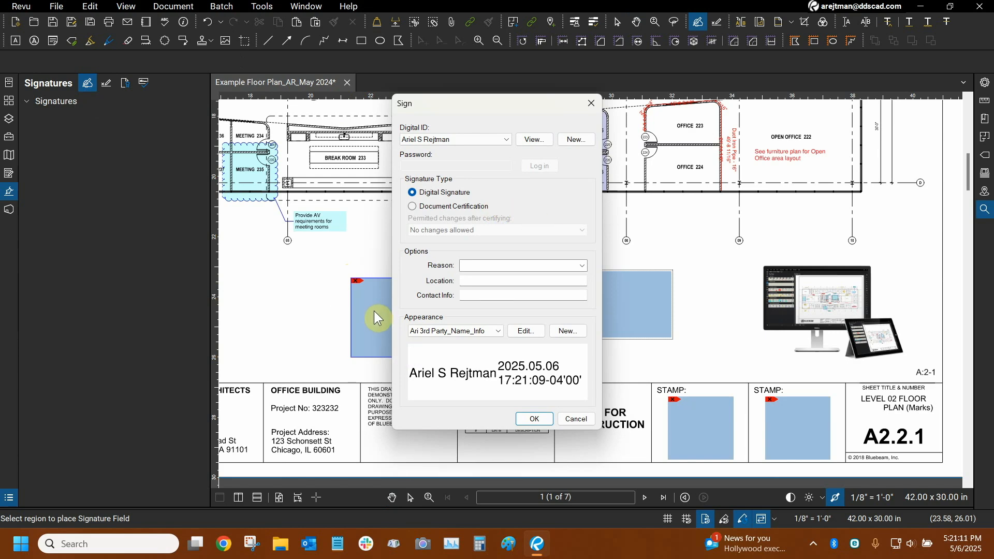
click(574, 417)
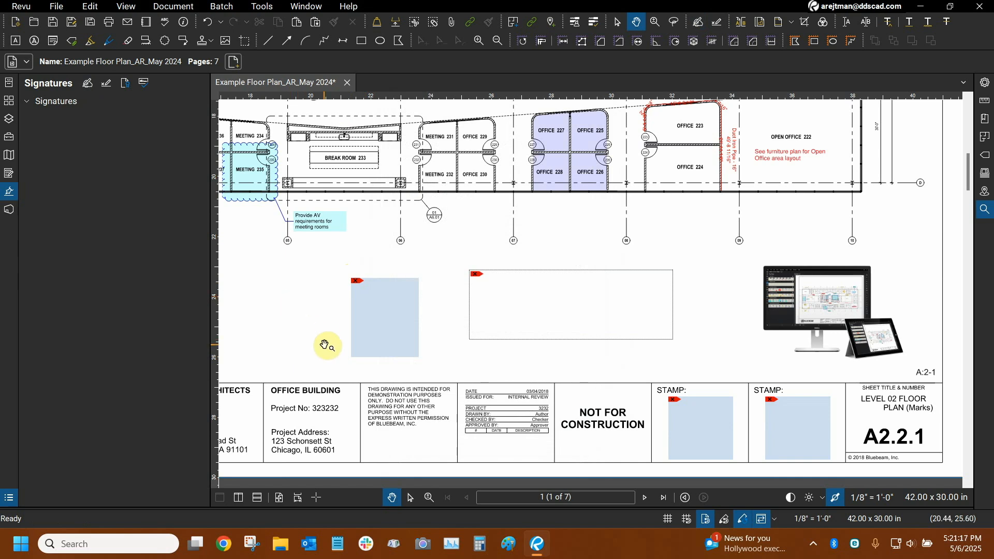
Show the document's form fields, enlarge the signature field beside the wide one and delete it
click(389, 318)
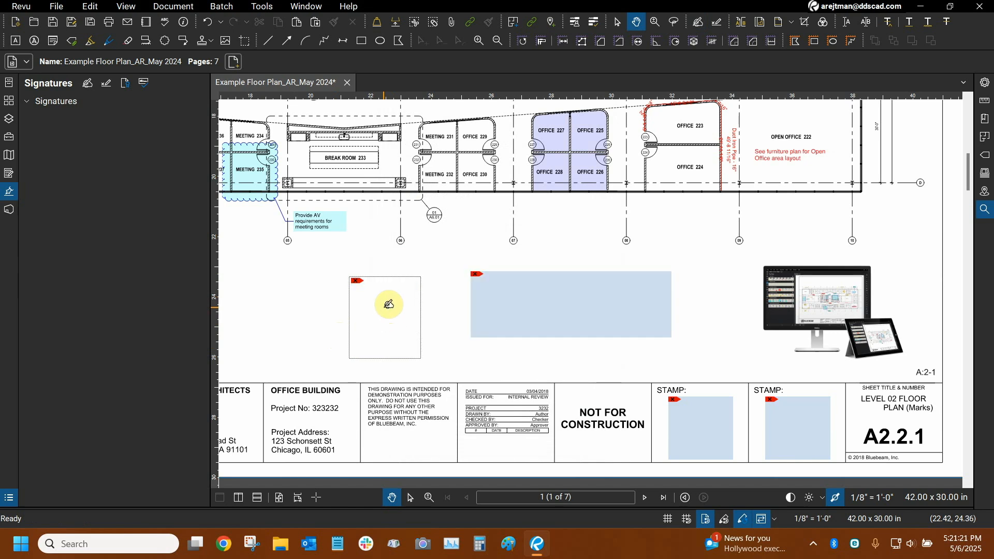
click(553, 298)
click(381, 324)
click(8, 176)
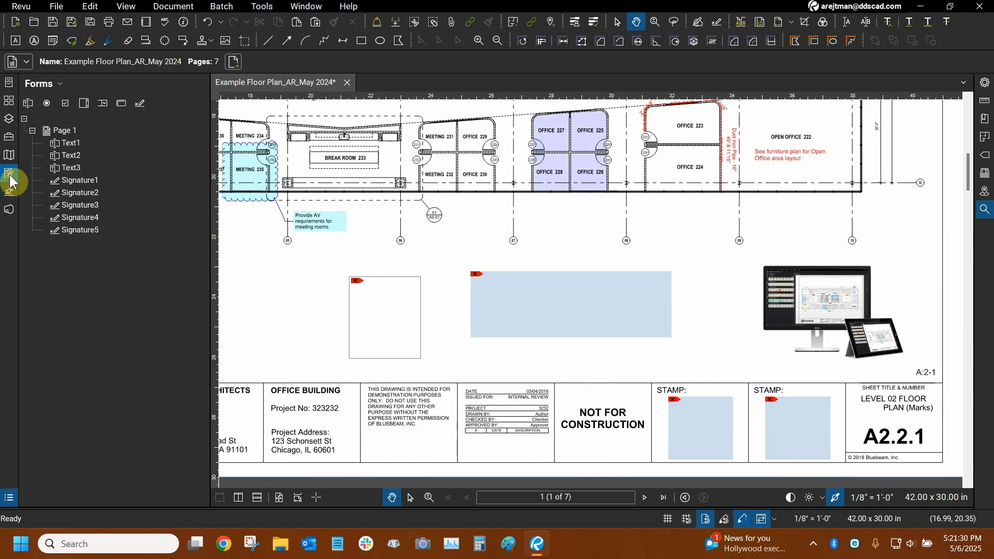
click(98, 231)
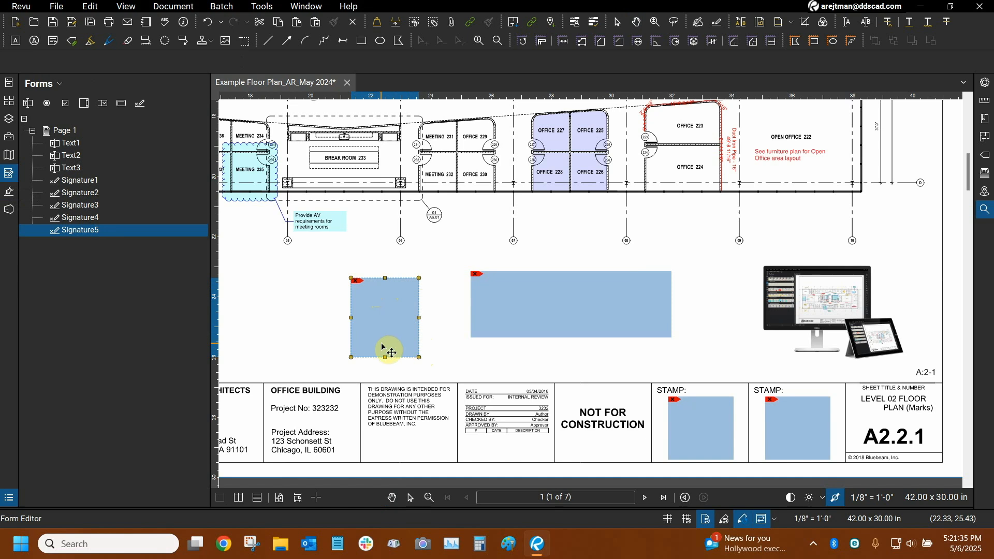
drag(351, 279, 318, 259)
right_click(358, 308)
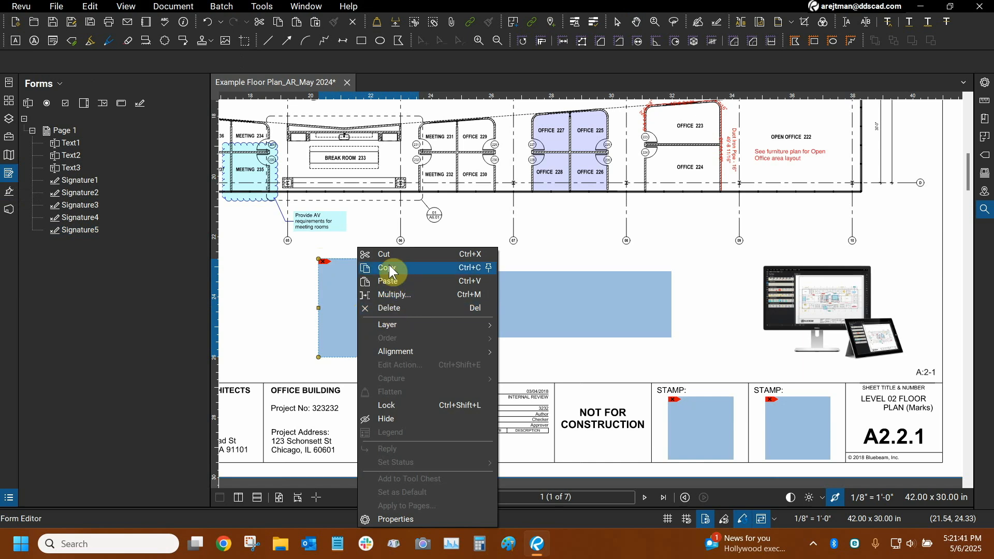
click(395, 309)
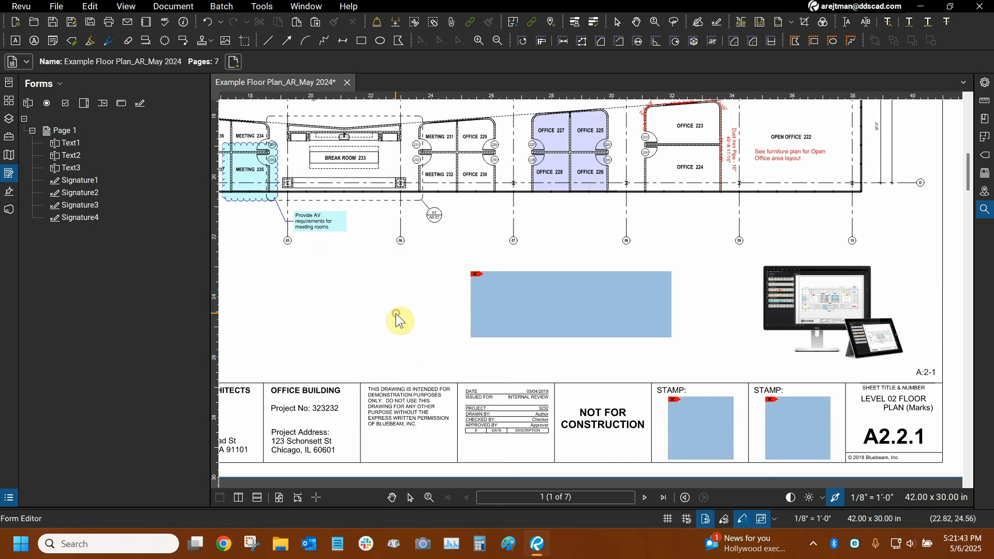
Start signing the wide signature field above the NOT FOR CONSTRUCTION block and review the available digital IDs
click(512, 299)
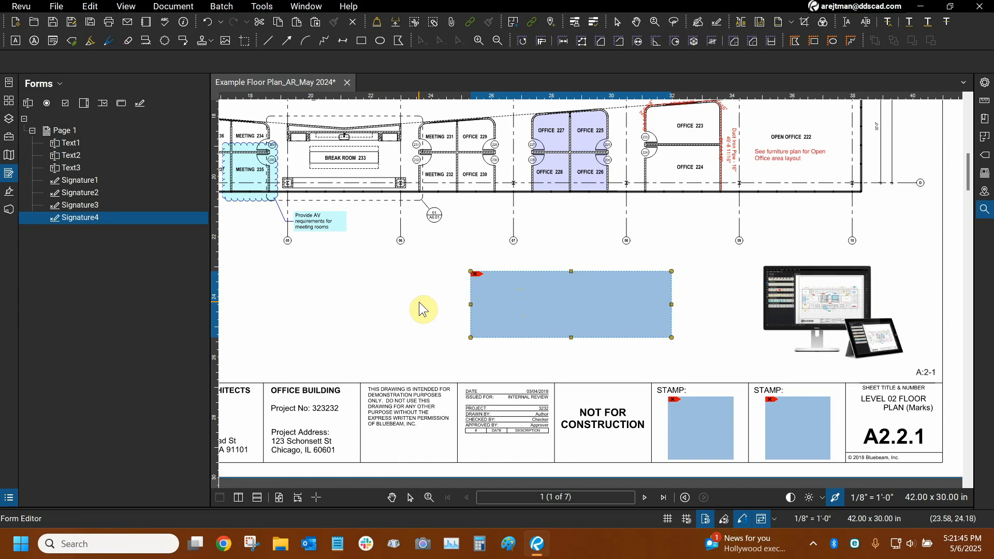
key(Escape)
click(527, 304)
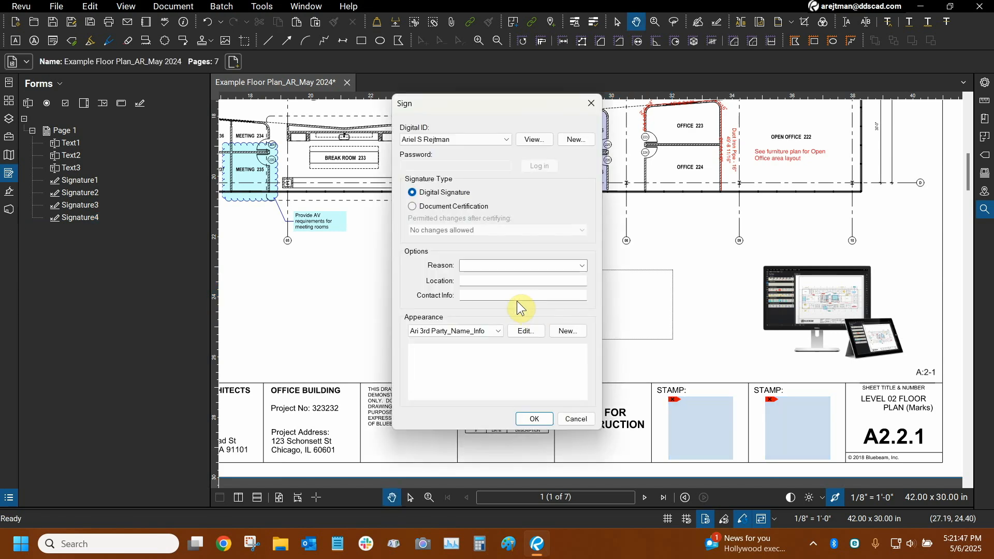
click(443, 140)
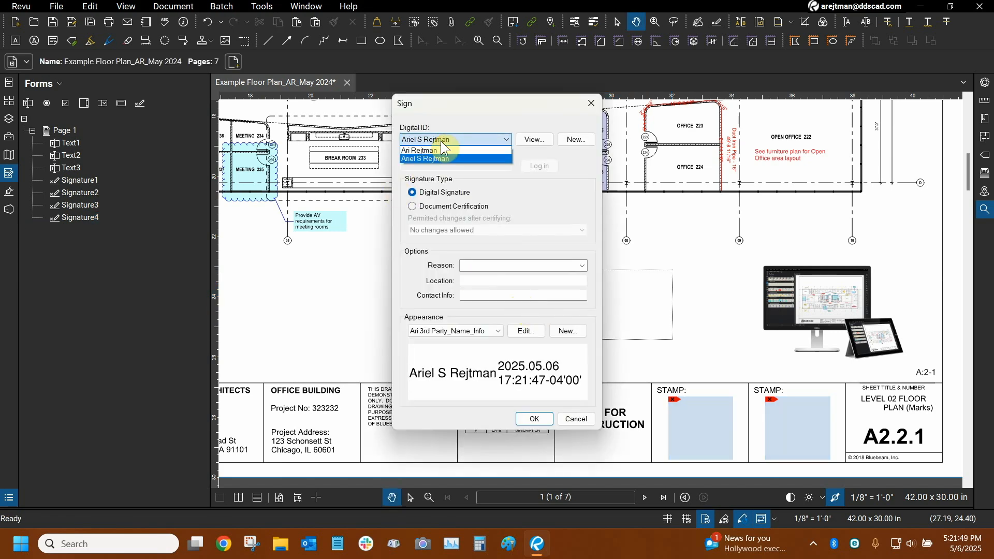
click(470, 118)
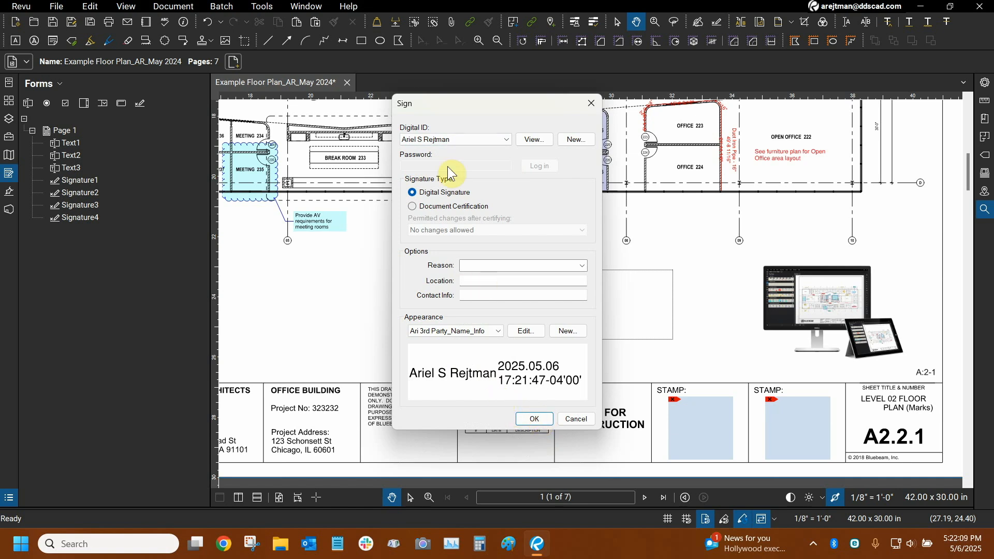
Try the password-protected digital ID for signing, entering characters in its password field and clearing them
click(432, 140)
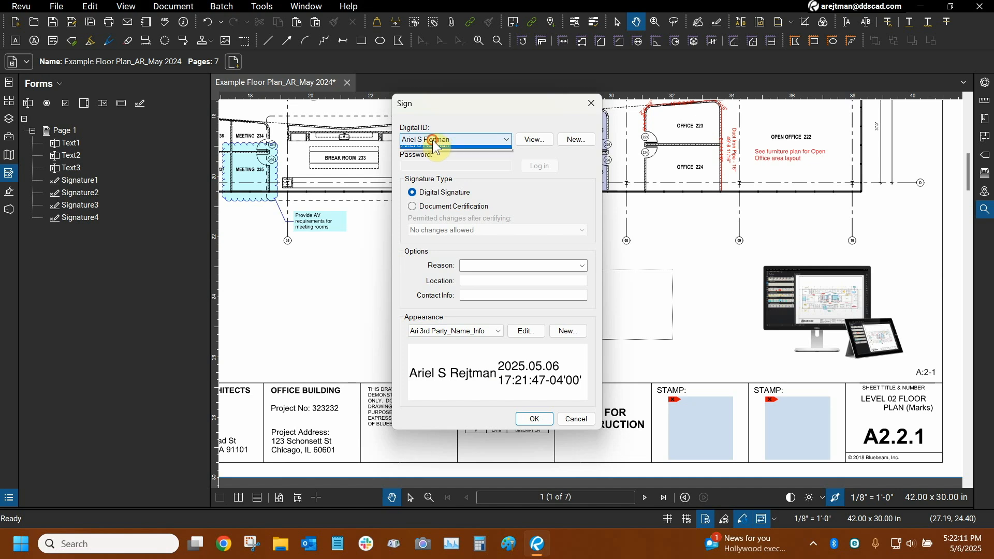
click(433, 151)
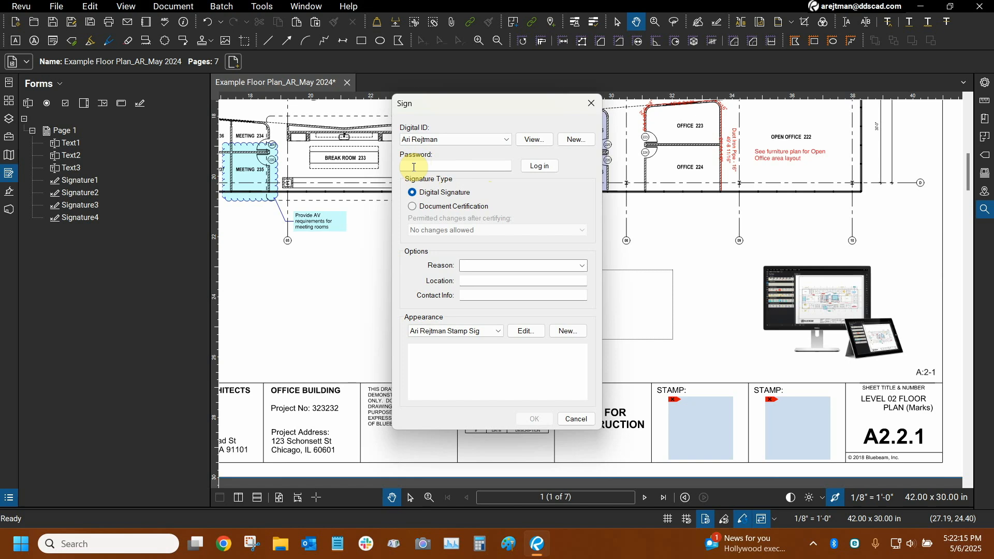
click(417, 166)
text(•••)
key(BackSpace)
key(BackSpace)
key(BackSpace)
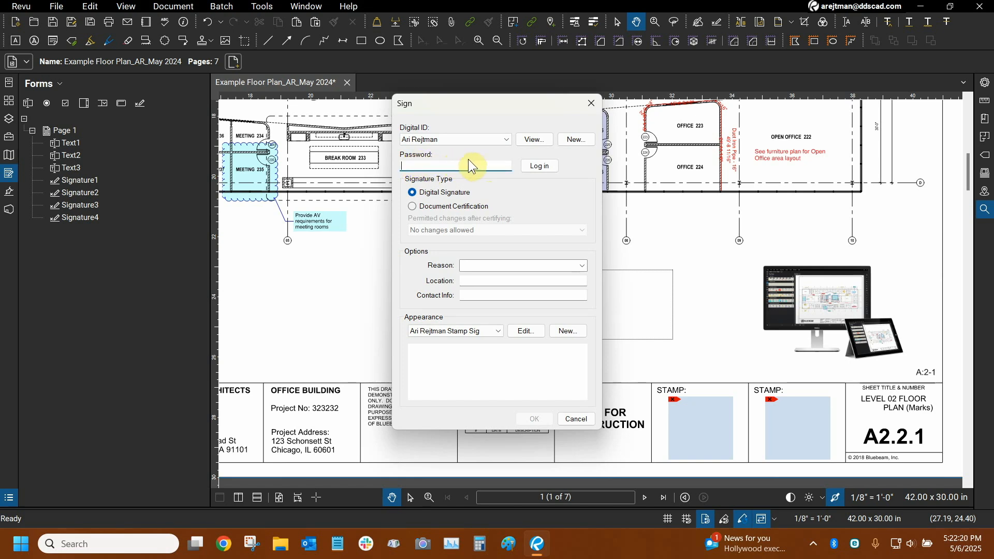
Examine the graphic, text and preview settings of the stamp signature appearance and close them without changes
click(486, 364)
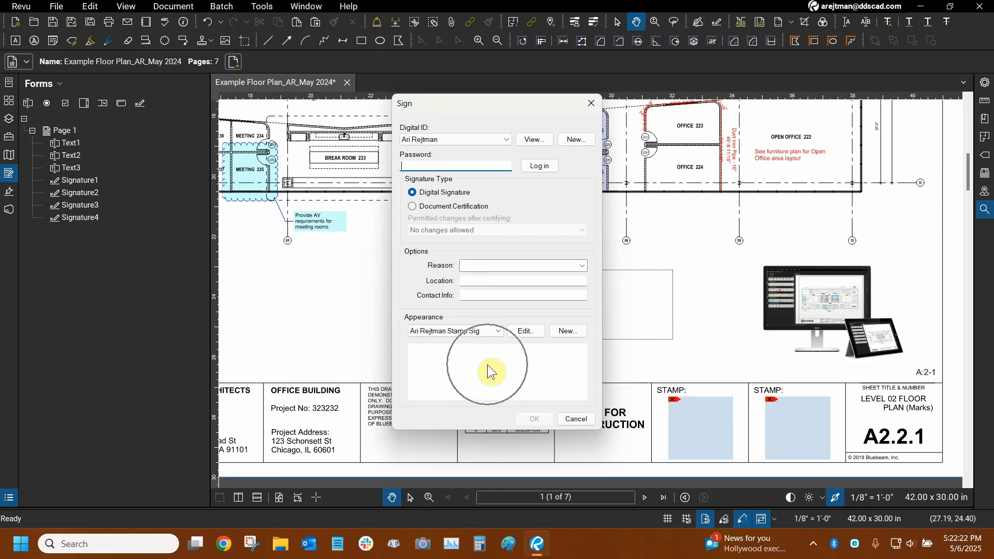
click(546, 418)
click(546, 419)
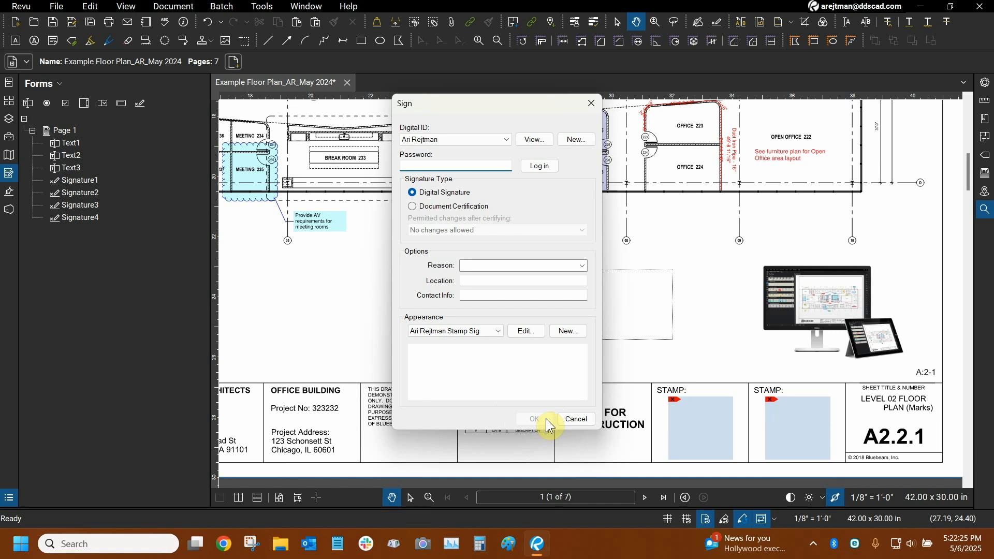
click(537, 334)
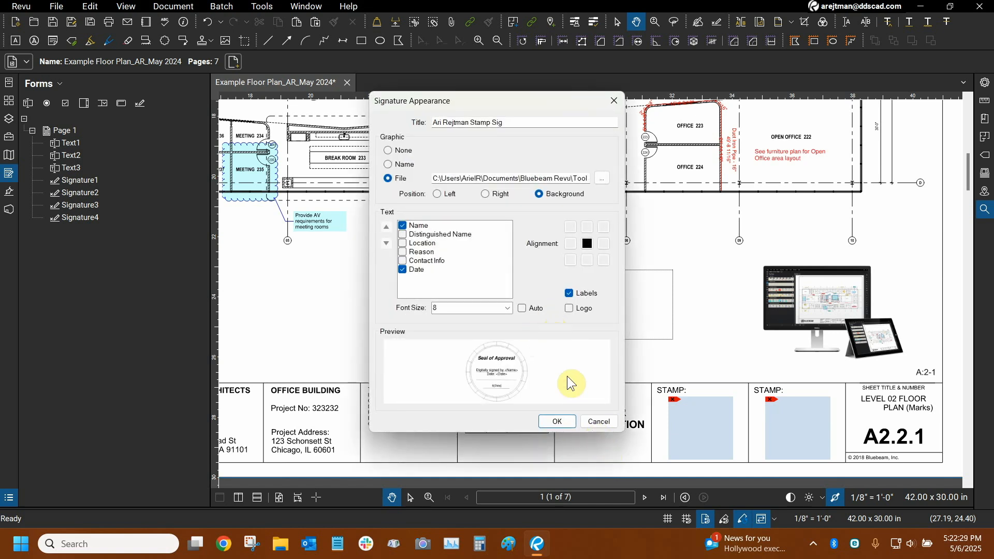
click(603, 422)
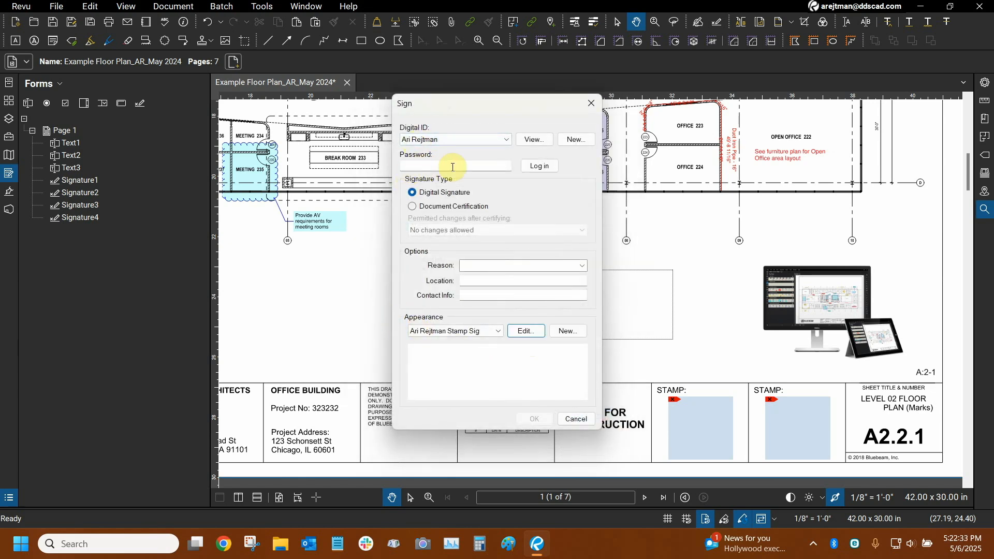
Switch to the third-party digital ID with its 3rd Party_Name_Info appearance and confirm the digital signature
click(430, 139)
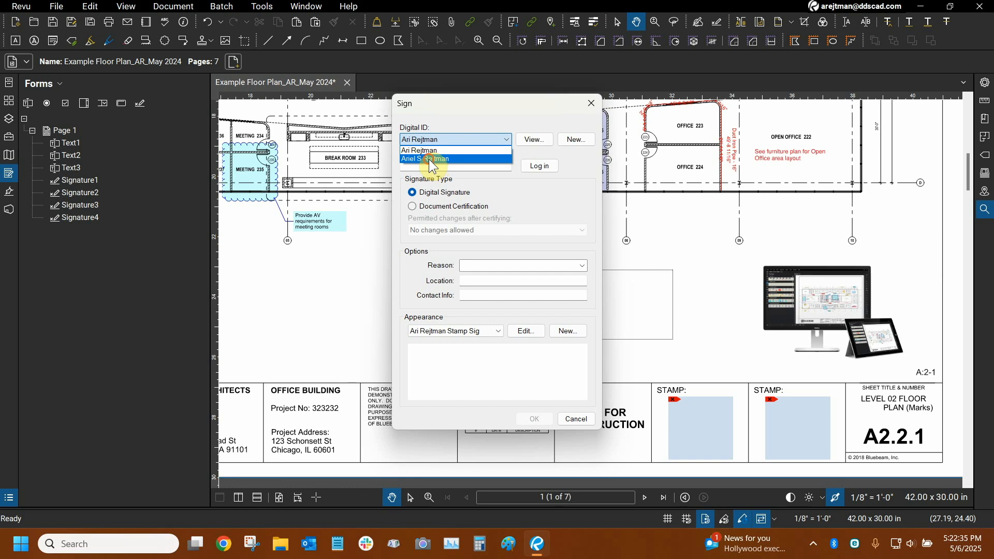
click(430, 159)
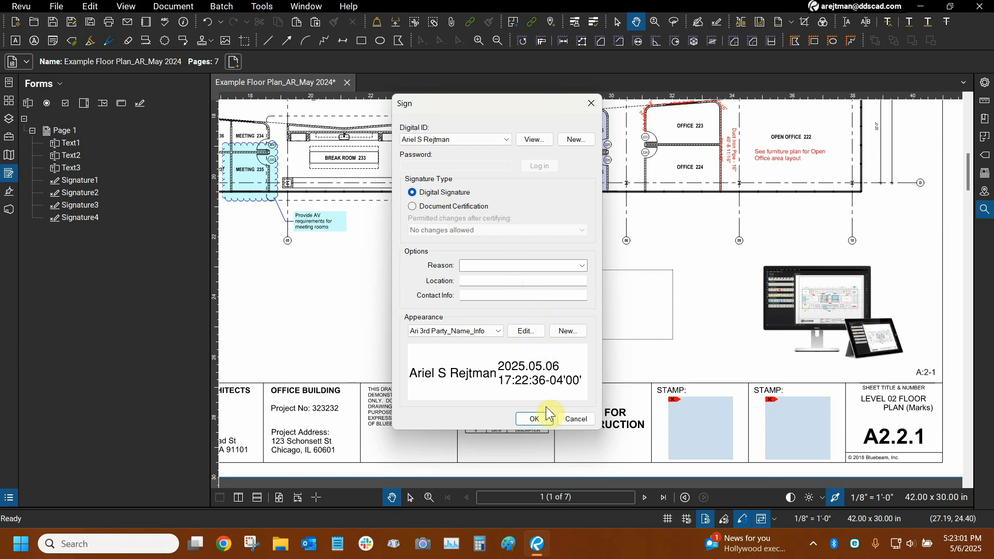
click(536, 419)
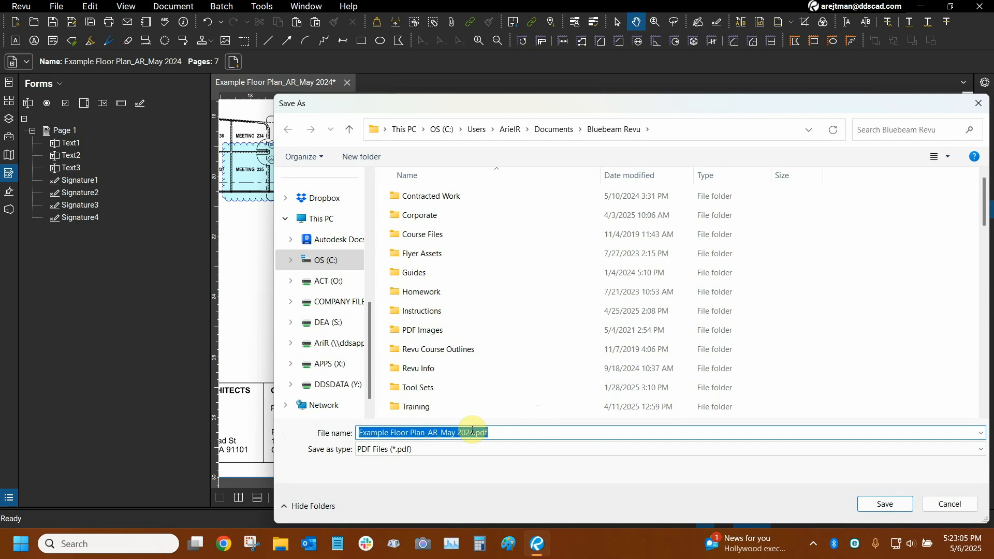
Save the signed PDF as "Example Floor Plan_AR_May 2024_3rd Party DS_AR.pdf", replacing the existing file
click(473, 432)
text(_3rd Par)
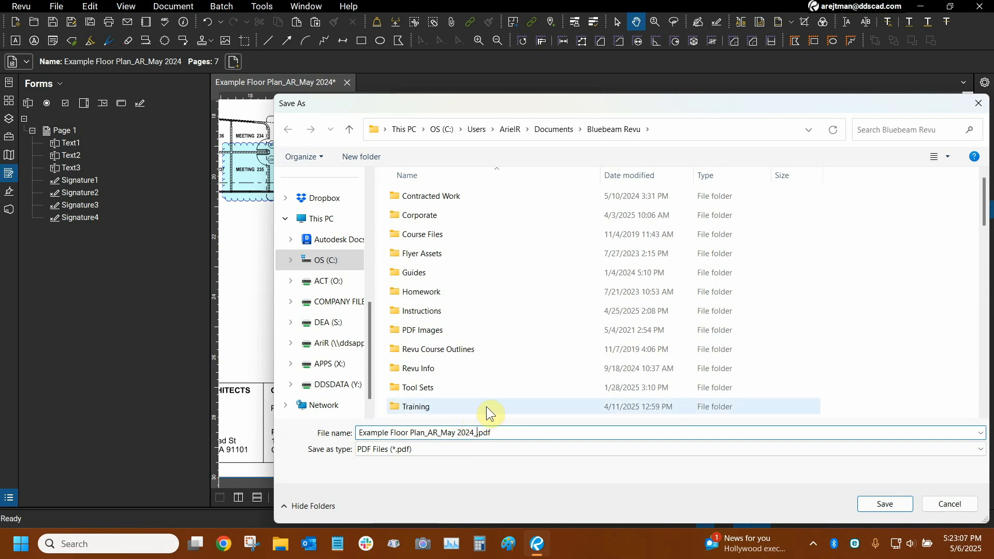
text(ty DS_AR)
click(880, 503)
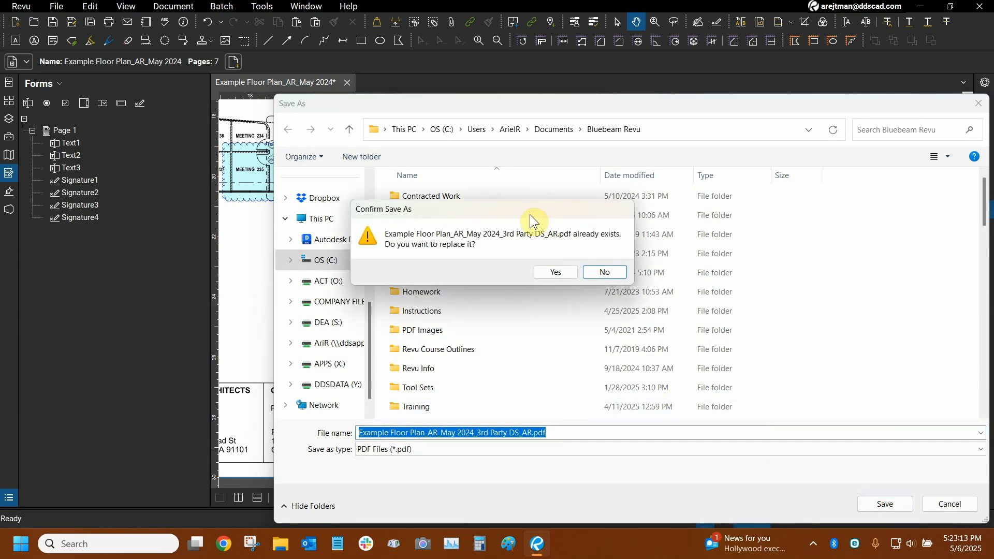
click(540, 271)
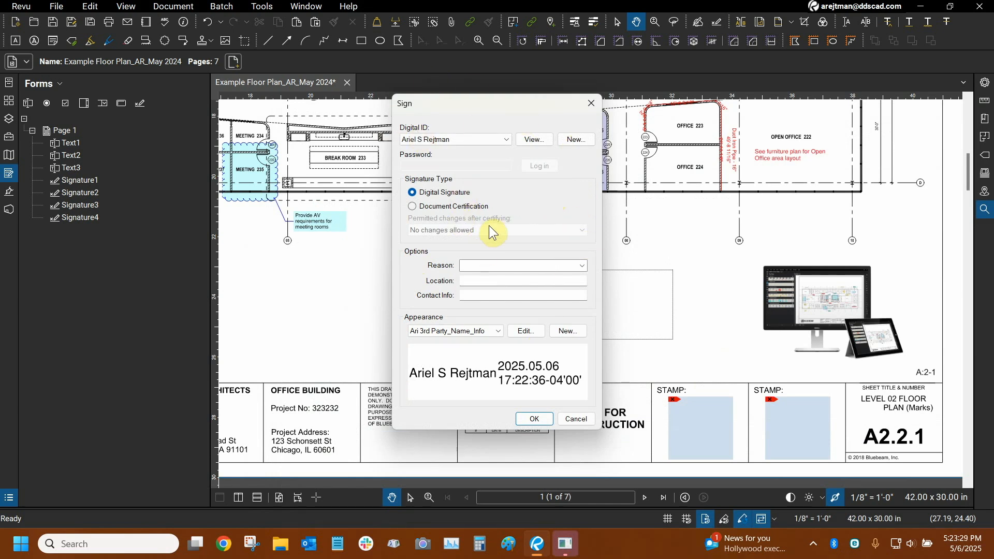
Switch to the Windows Security credential prompt and enter the private key password to allow the signing
click(572, 554)
click(571, 552)
click(566, 547)
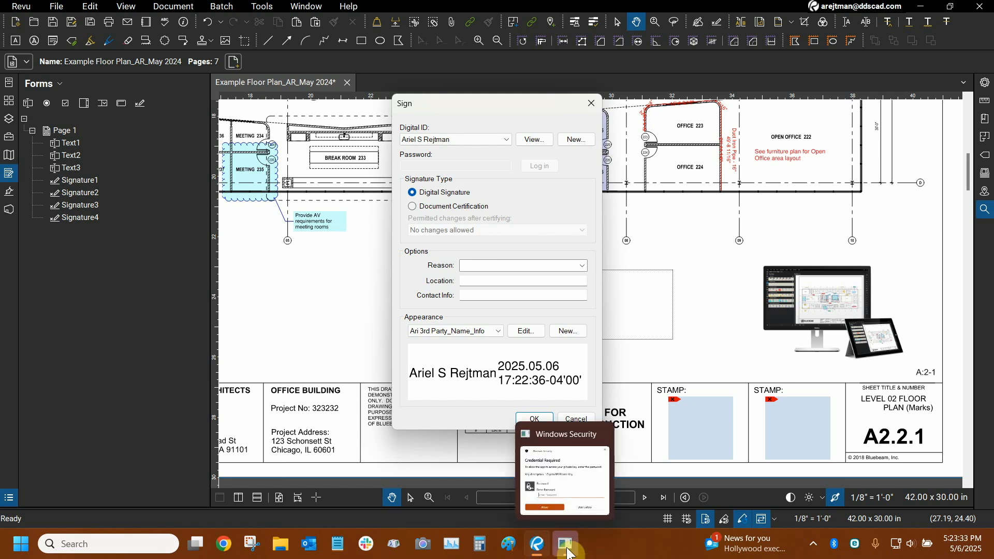
click(568, 551)
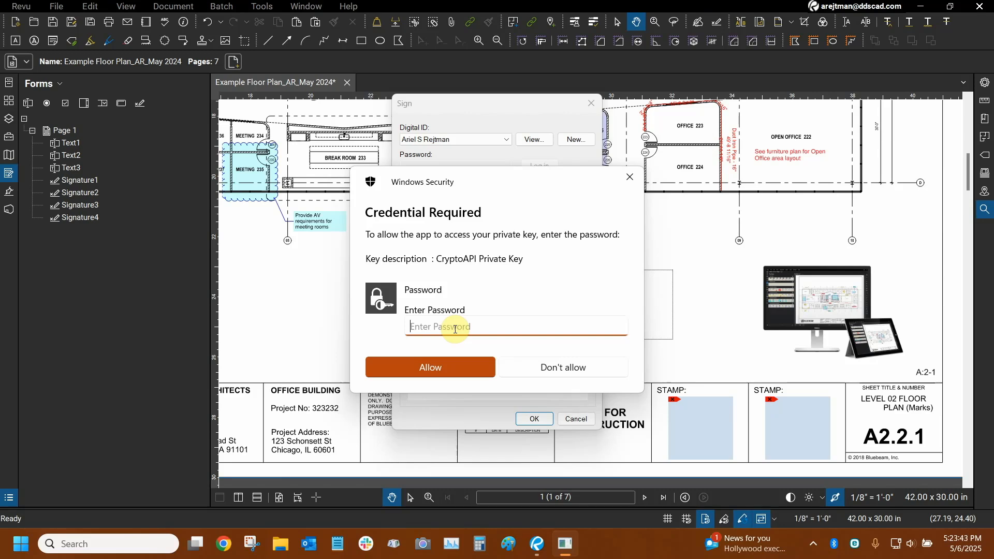
text(•••••••••••)
key(BackSpace)
key(BackSpace)
key(BackSpace)
key(BackSpace)
key(BackSpace)
key(BackSpace)
key(BackSpace)
key(BackSpace)
key(BackSpace)
key(BackSpace)
key(BackSpace)
key(BackSpace)
text(••••••••••••)
key(Return)
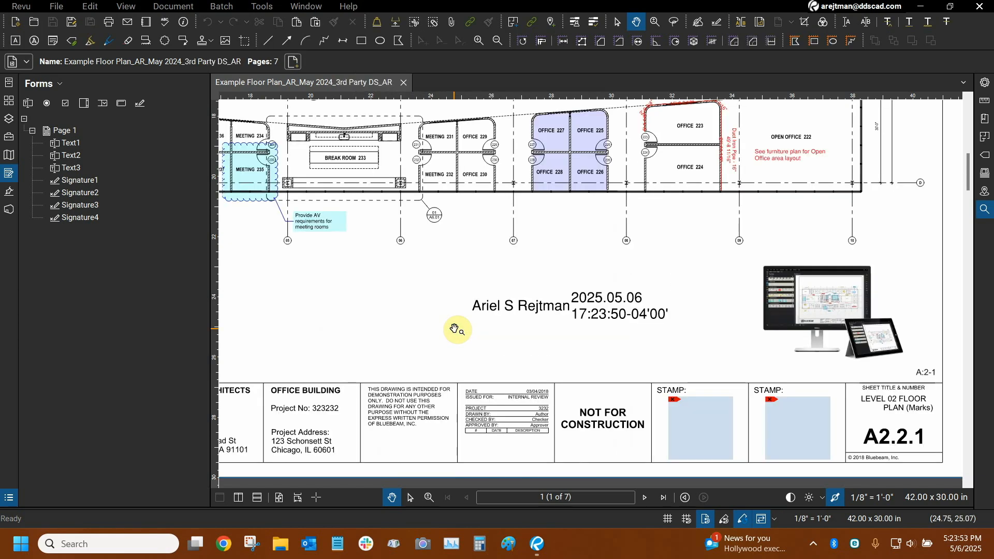
Check the placed signature's validity and examine its certificate's issuer, validity dates and certification path
mouse_move(493, 281)
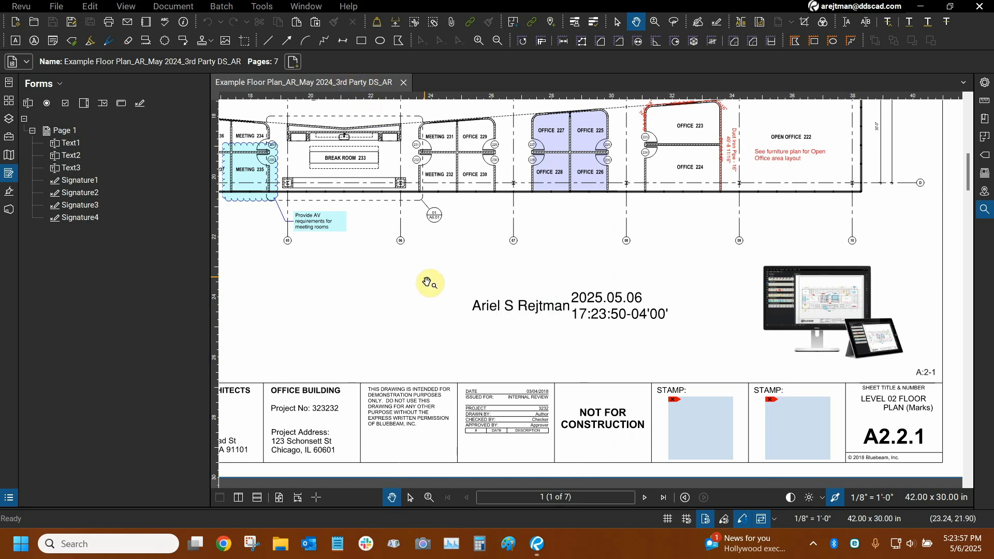
mouse_move(581, 296)
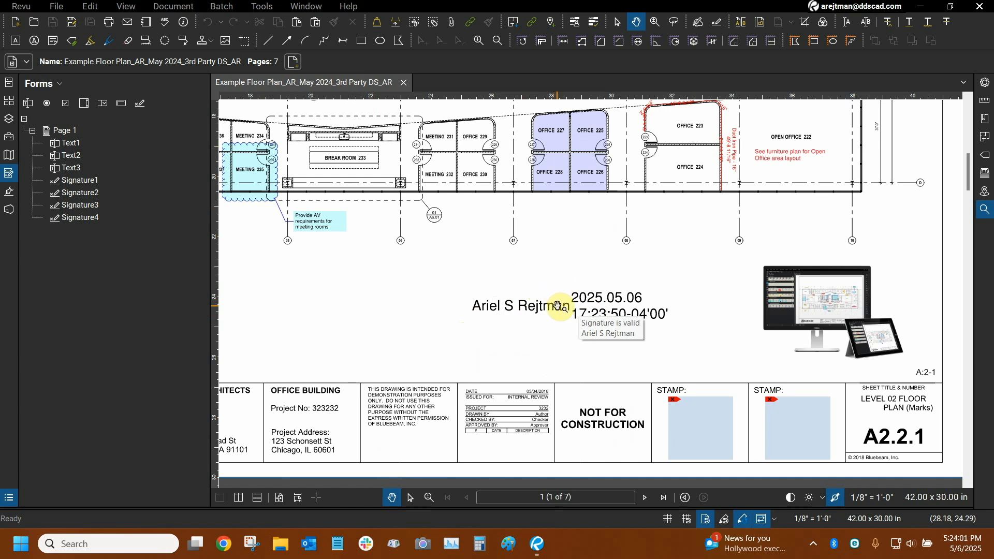
click(576, 306)
right_click(575, 308)
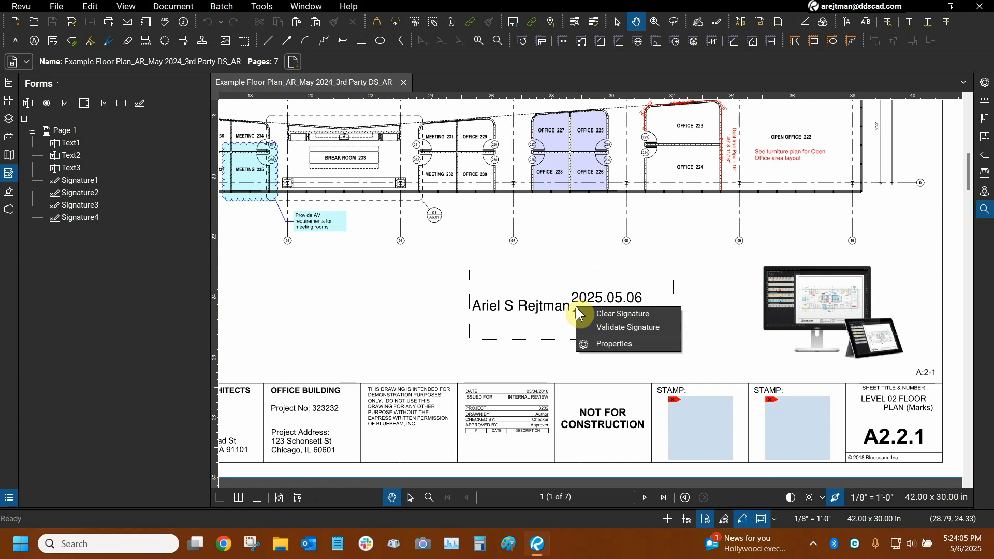
click(600, 345)
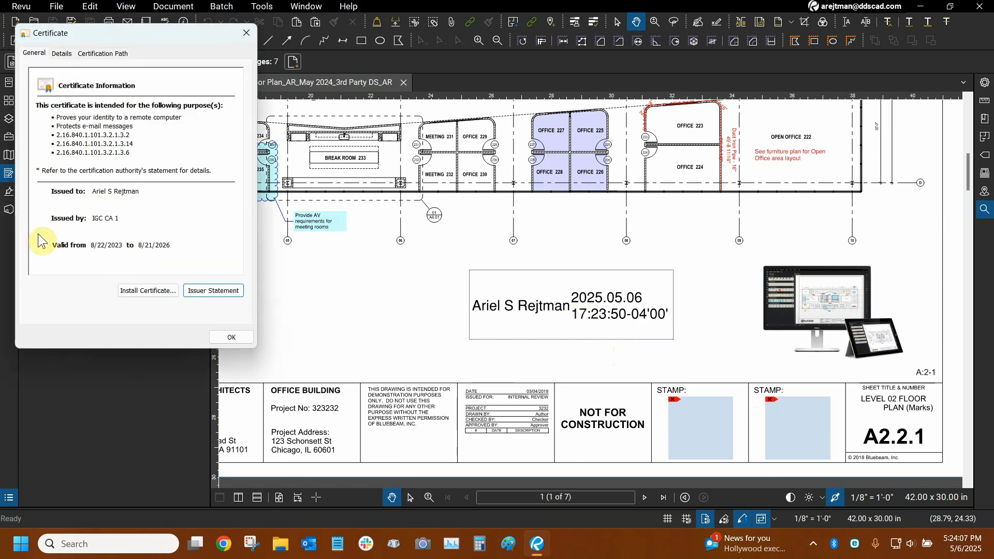
click(107, 222)
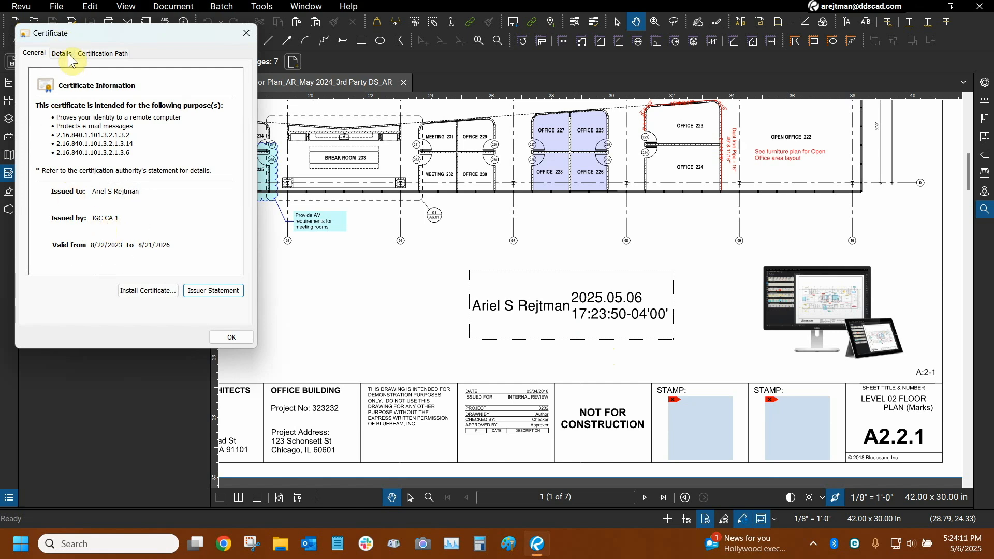
click(103, 53)
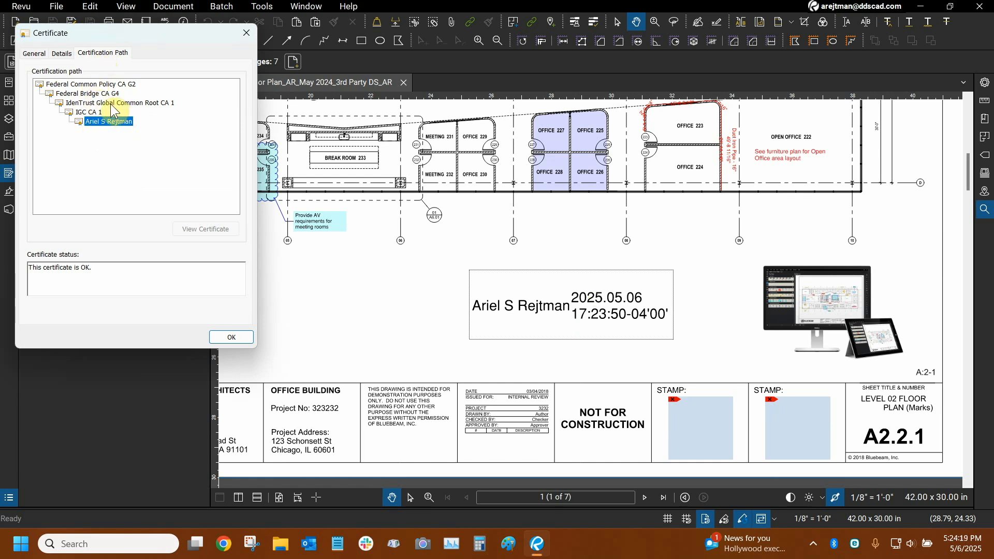
click(249, 35)
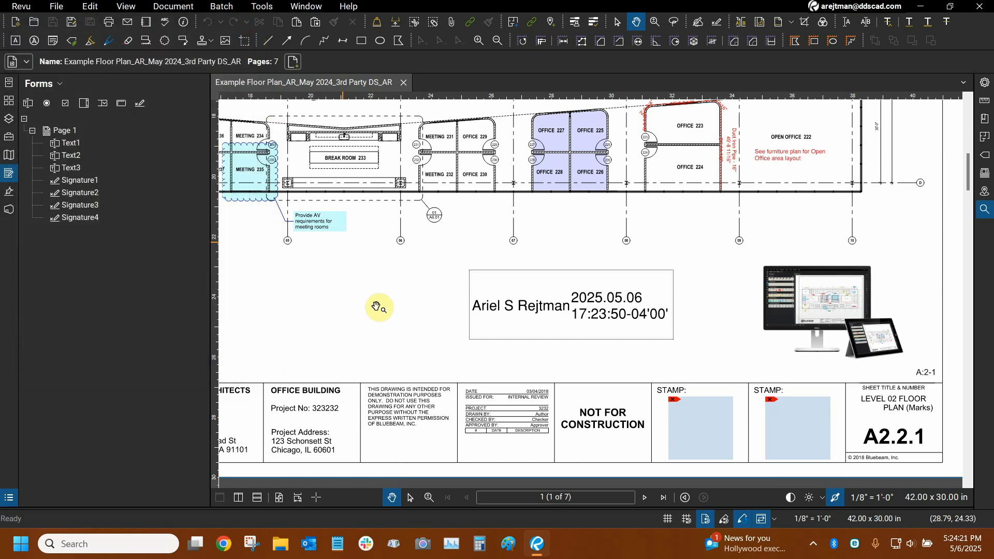
Show the document's signatures and expand the Rev. 1 entry to examine its validity and signing details
click(9, 192)
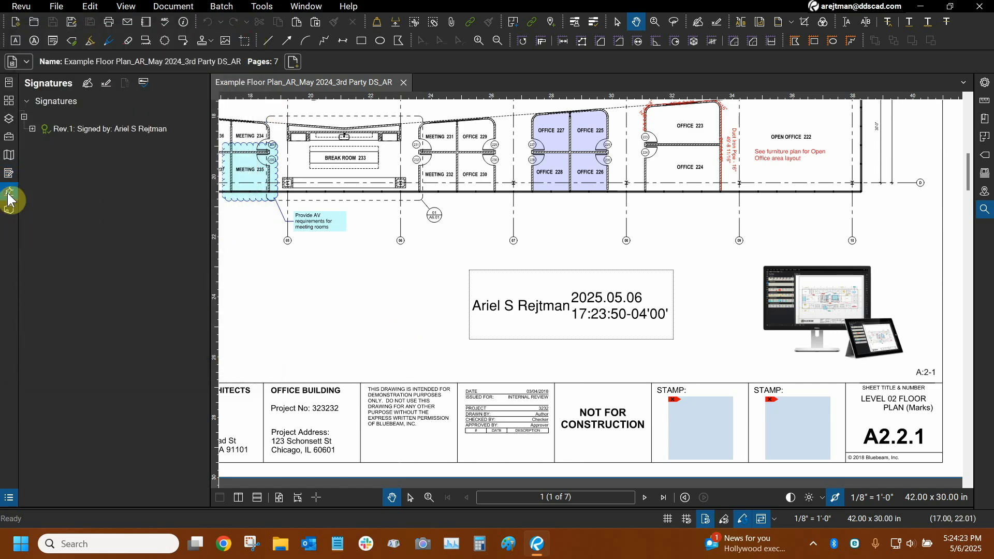
mouse_move(40, 131)
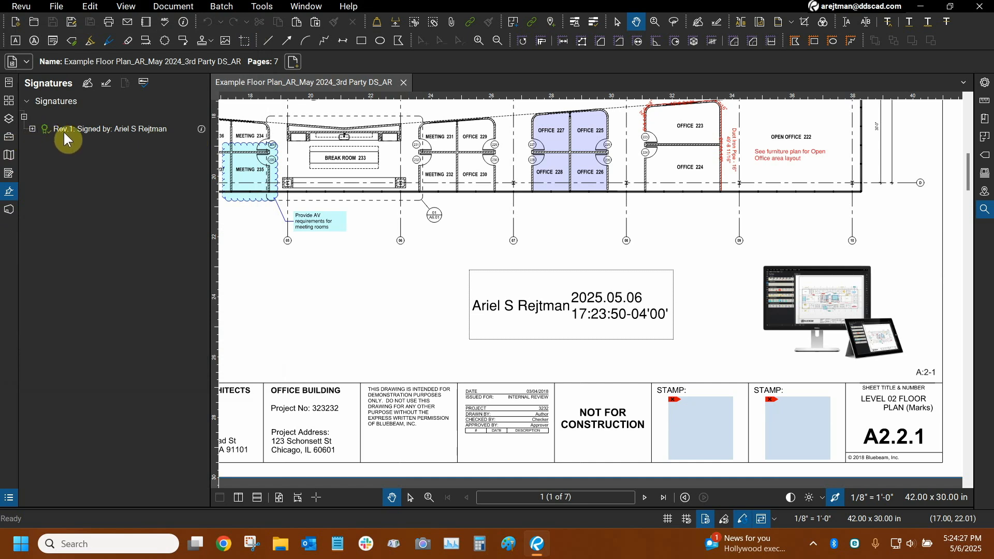
click(32, 129)
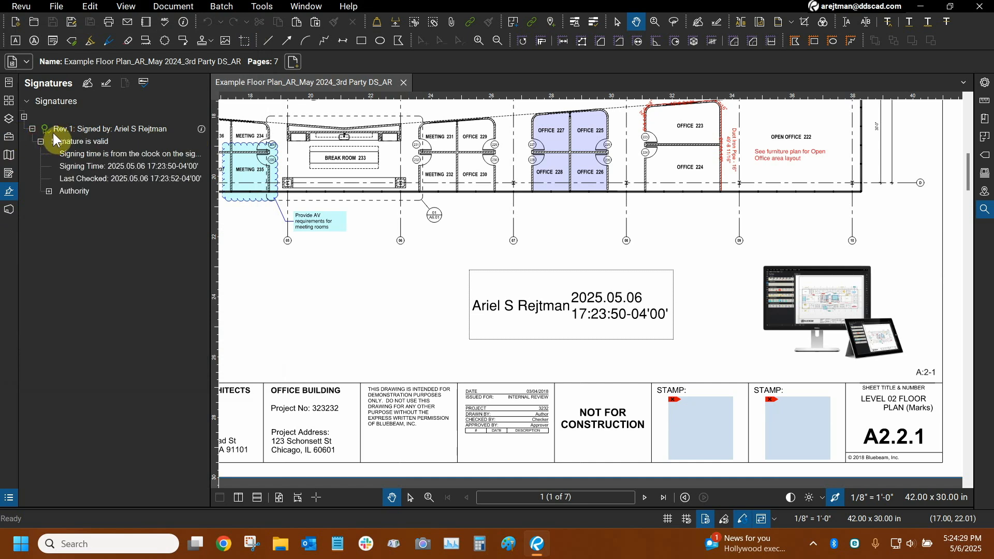
Expand the Authority branch of the Rev. 1 signature and examine its certificate chain down to the signer's entry
click(49, 191)
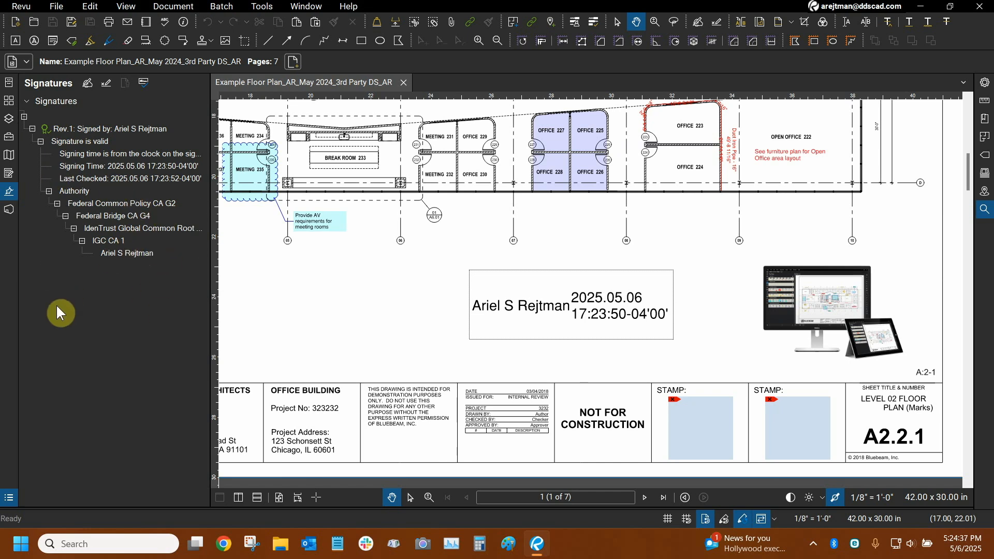
click(133, 255)
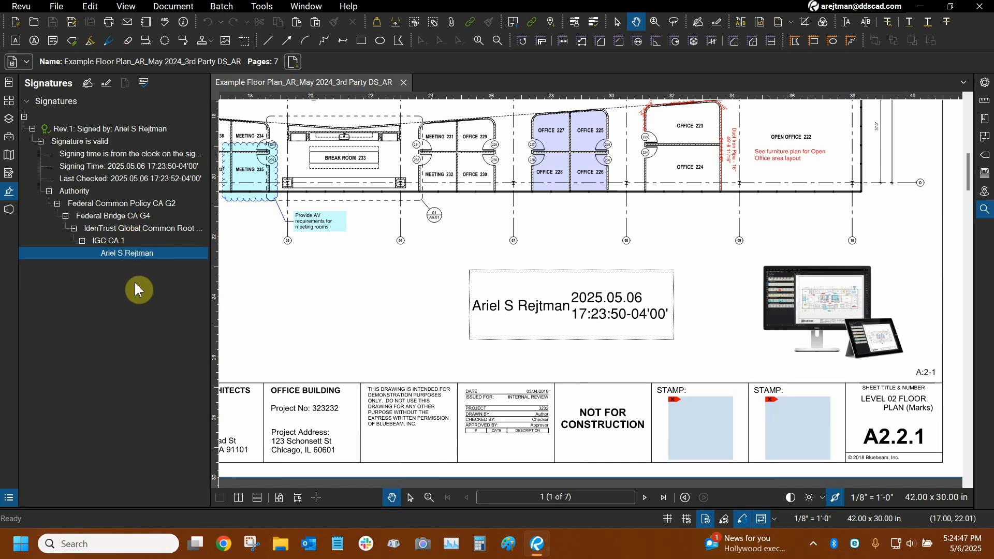
click(129, 316)
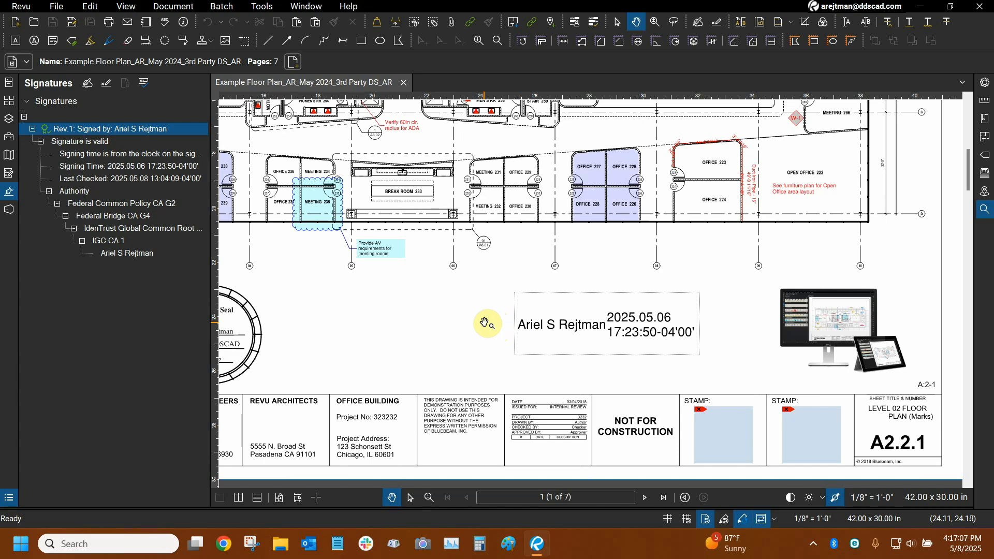
Review the managed digital IDs and open the export password prompt for the file-based ID, leaving without exporting
click(279, 7)
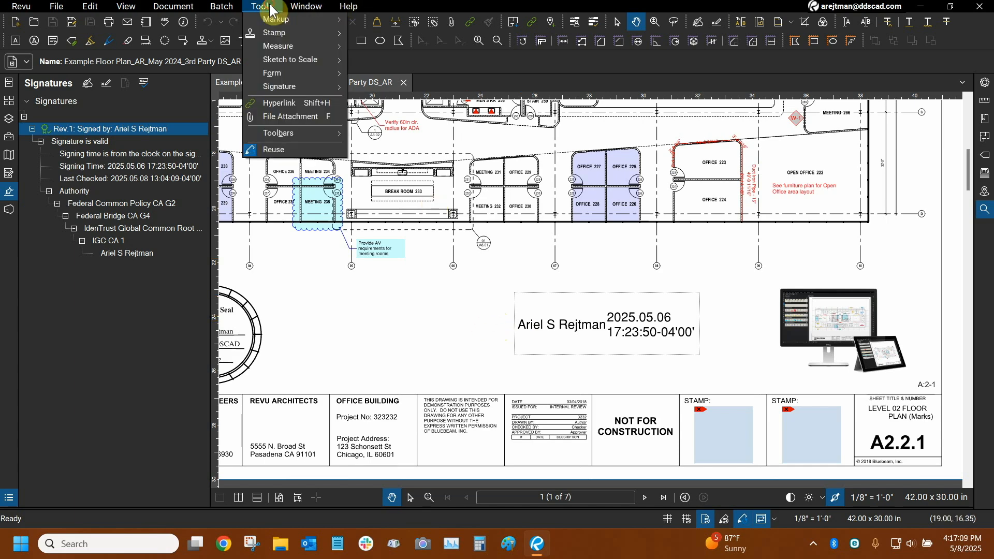
mouse_move(292, 89)
click(393, 132)
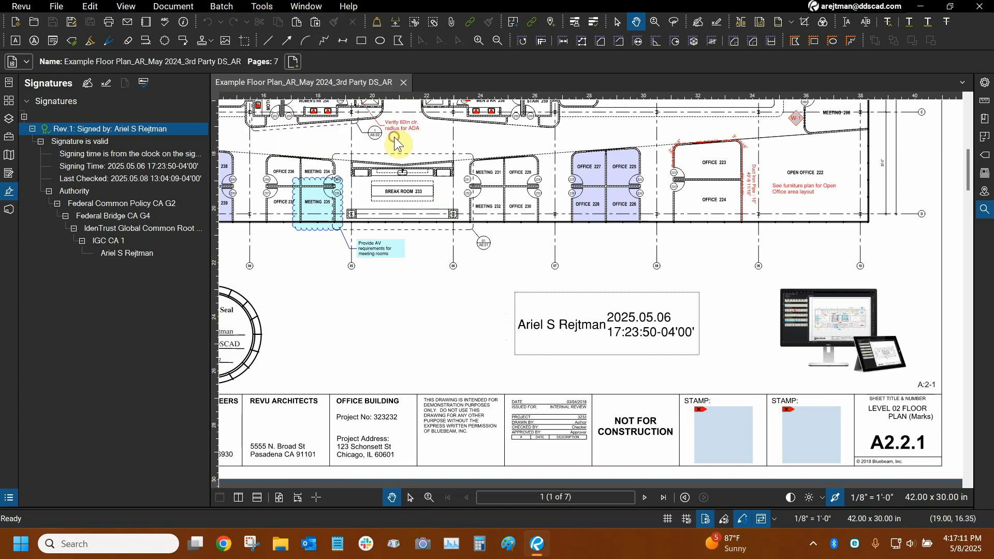
click(381, 185)
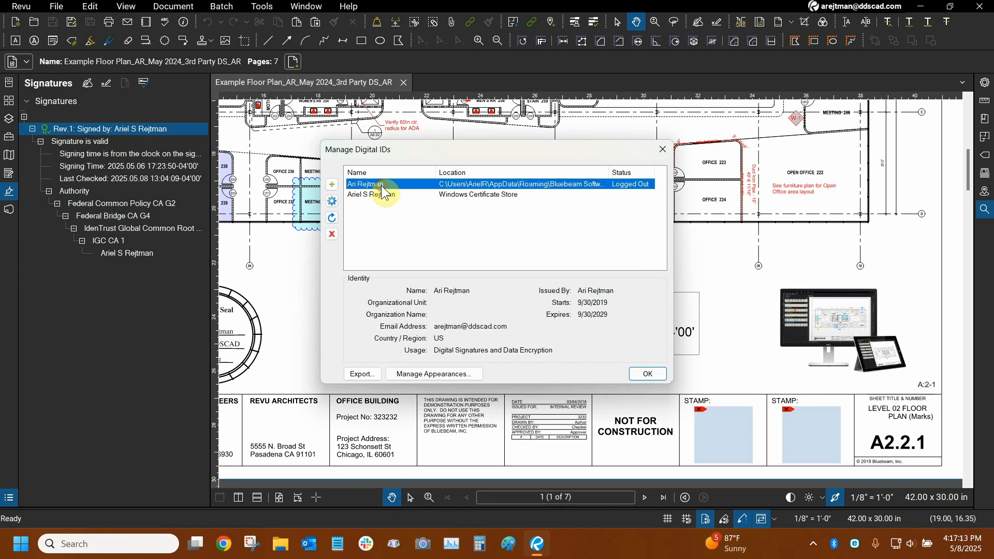
click(377, 375)
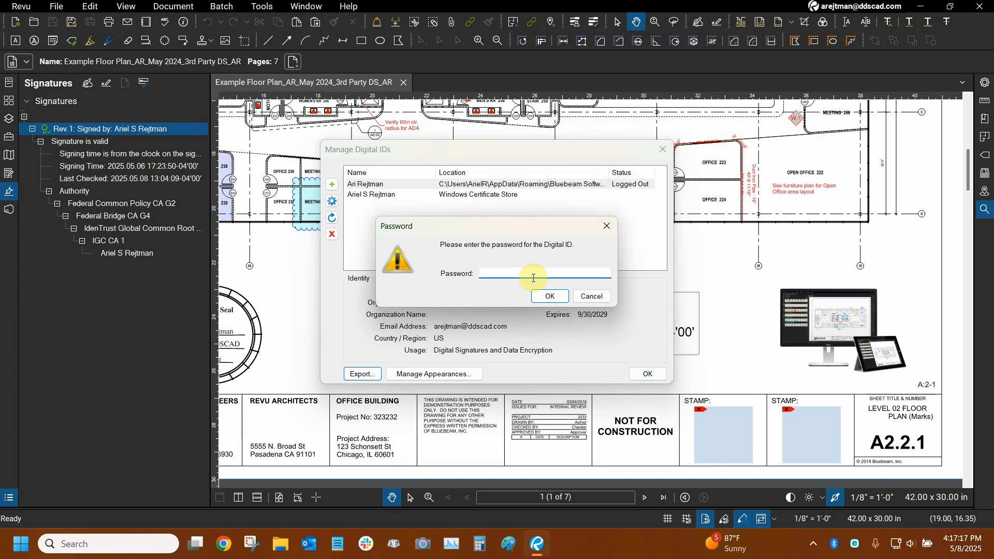
click(595, 299)
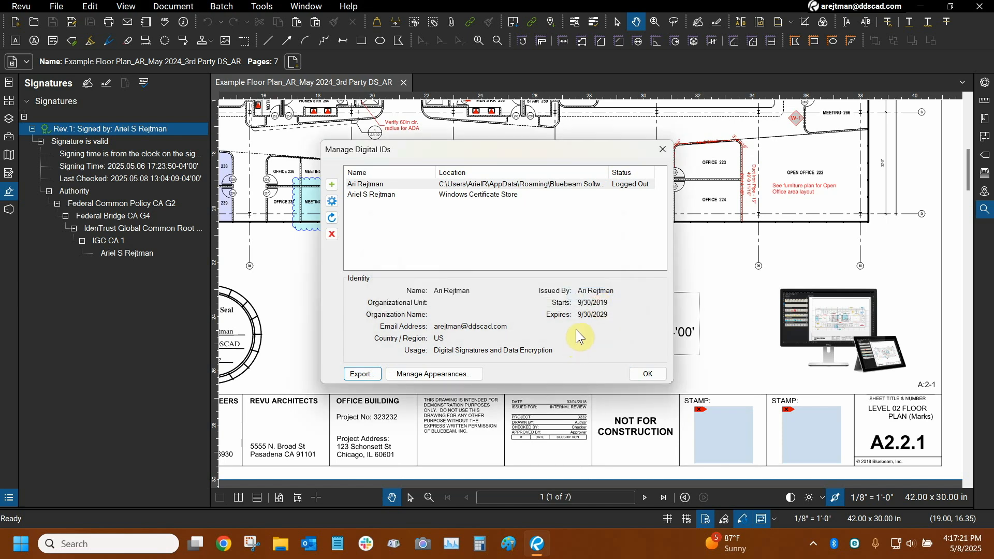
click(663, 150)
Examine the list of trusted identities, including each one's issuer and expiry date
click(262, 6)
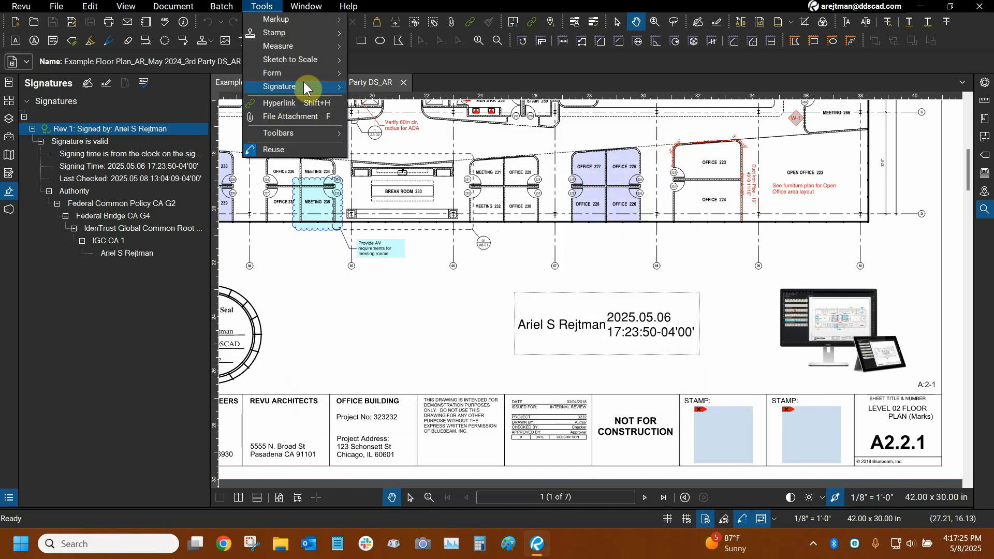
mouse_move(303, 88)
click(417, 145)
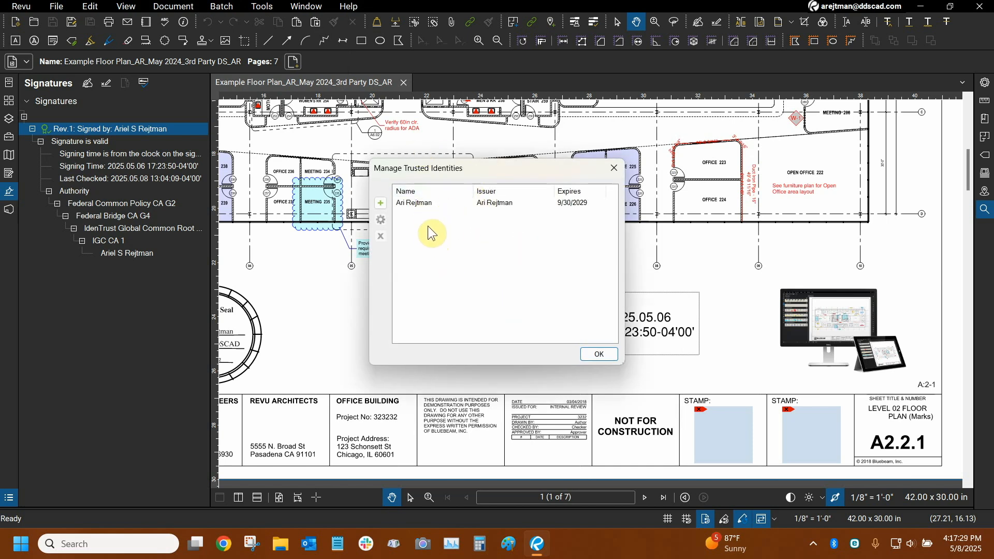
click(616, 178)
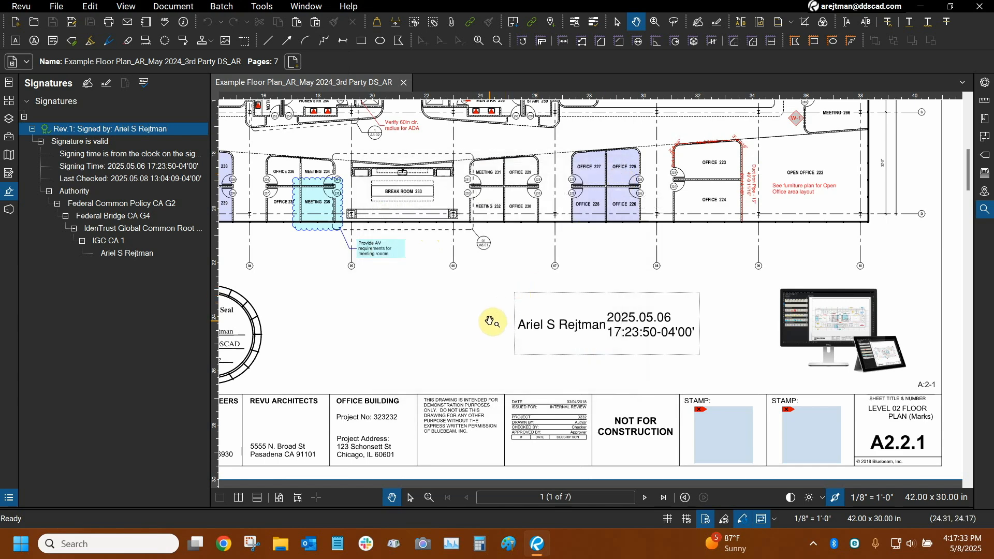
Open the pinned PDF "Instructions for Fixing The Signers Identity Unknown Error with IdenTrust_DDSCAD" from the Instructions category
mouse_move(517, 337)
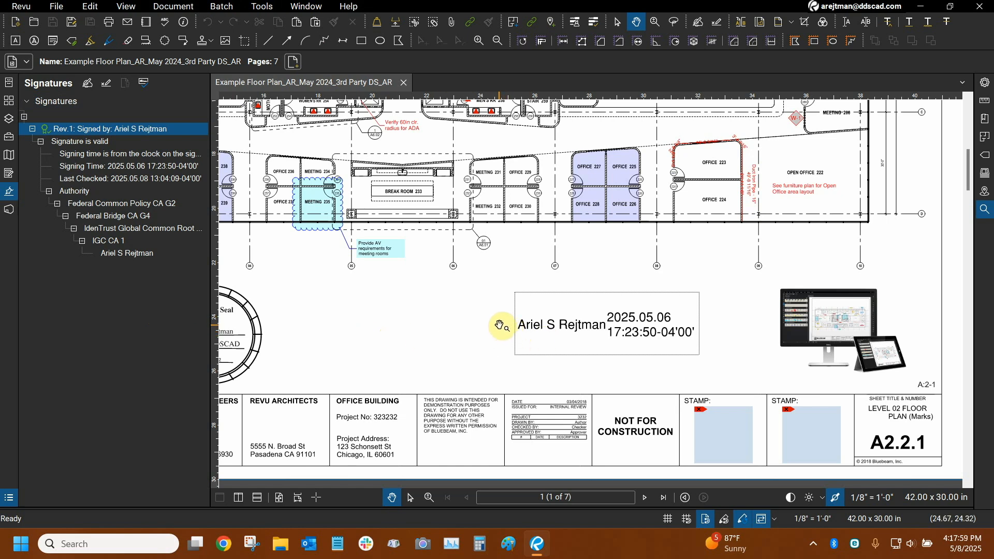
click(9, 85)
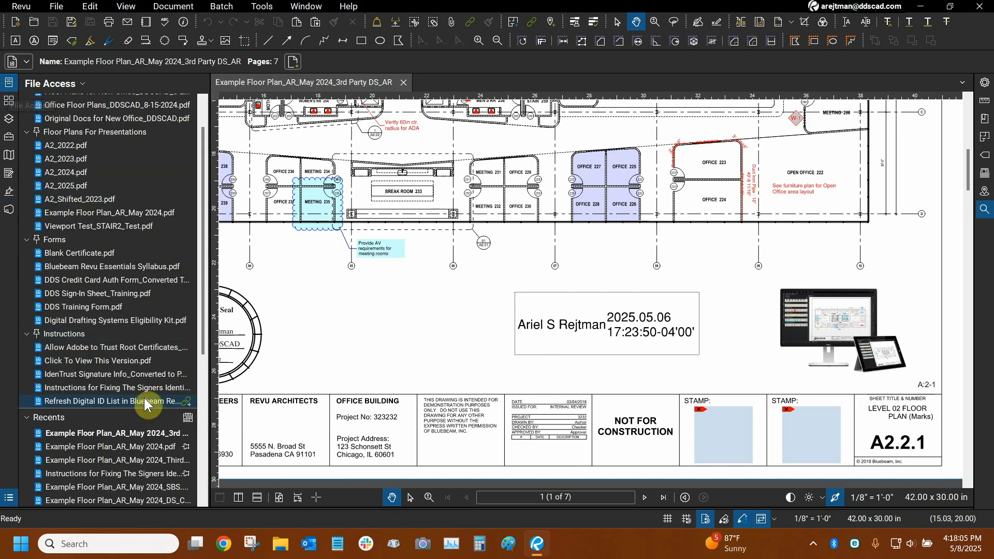
scroll(126, 317, up, 1)
mouse_move(130, 318)
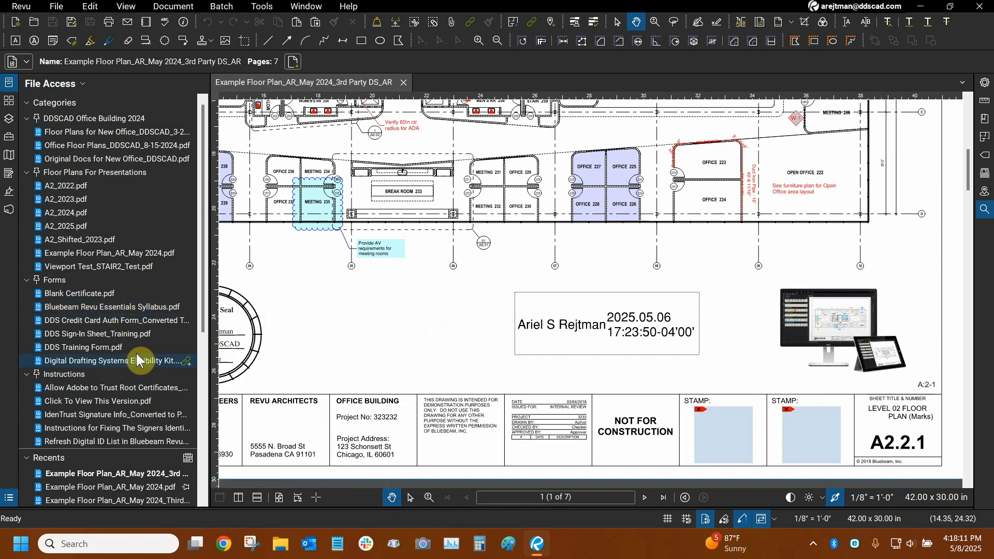
click(94, 428)
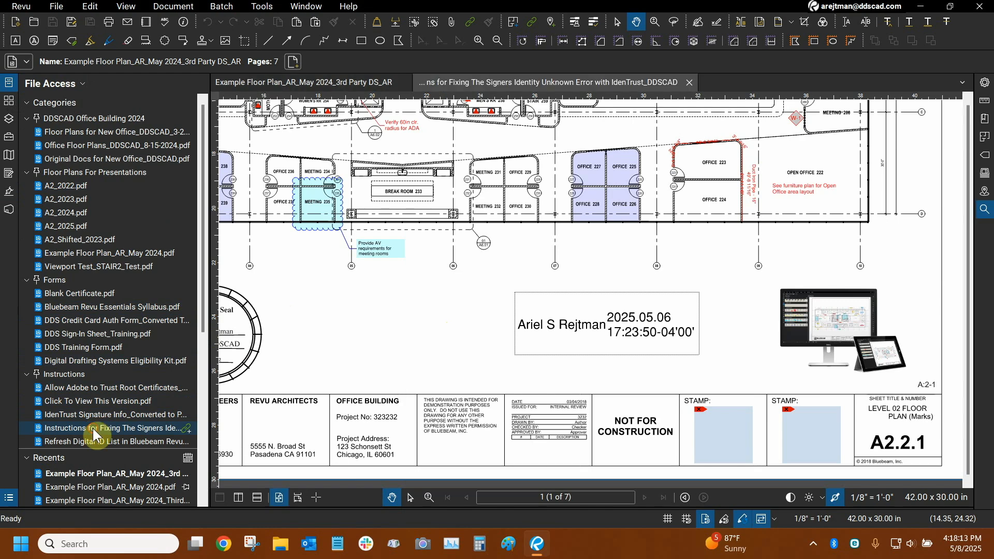
Read both instruction lists for replacing old federal certificates and fixing the "Signer's Identity Unknown" issue
scroll(504, 226, up, 10)
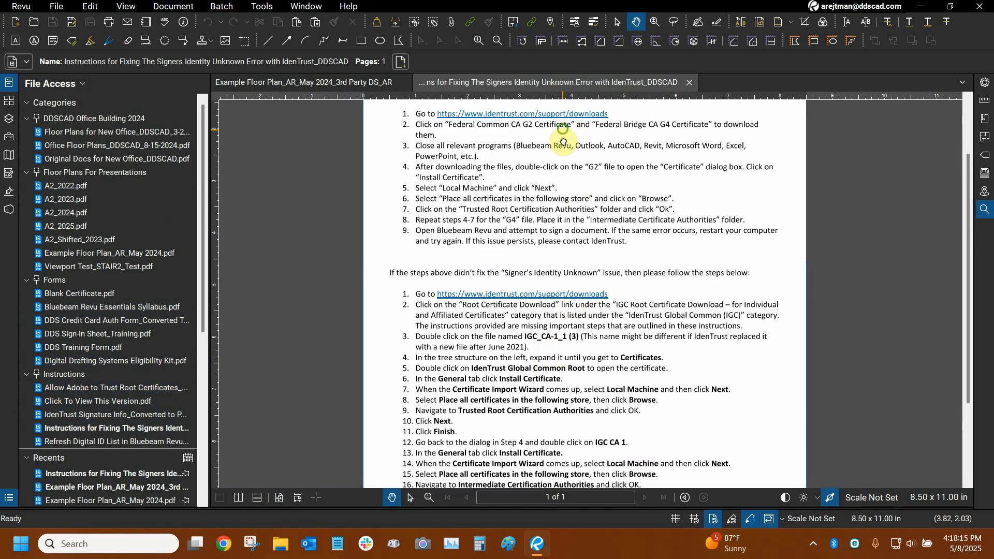
scroll(637, 245, up, 1)
scroll(634, 236, up, 1)
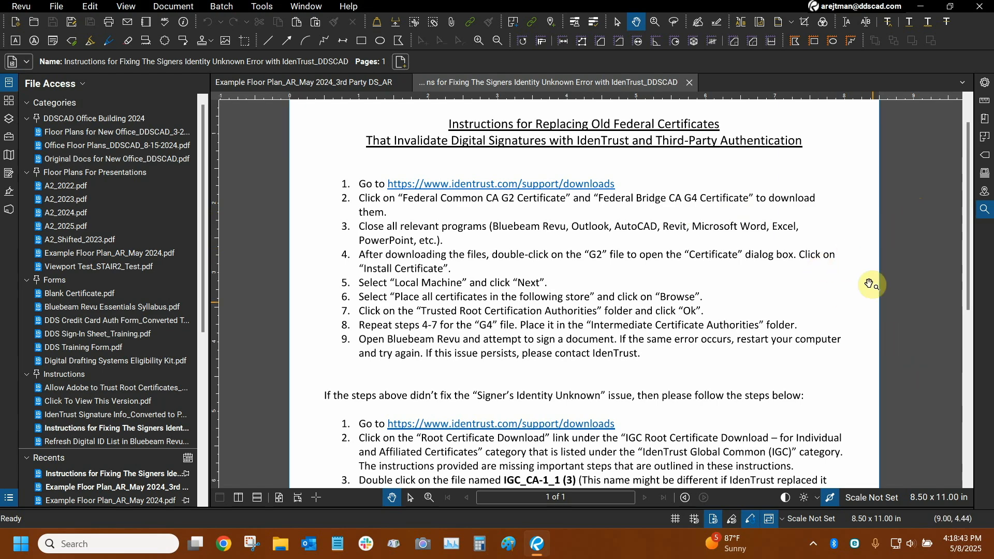
scroll(895, 333, down, 1)
drag(892, 353, 886, 236)
drag(869, 281, 825, 148)
drag(905, 188, 865, 190)
scroll(880, 177, up, 1)
scroll(864, 190, down, 1)
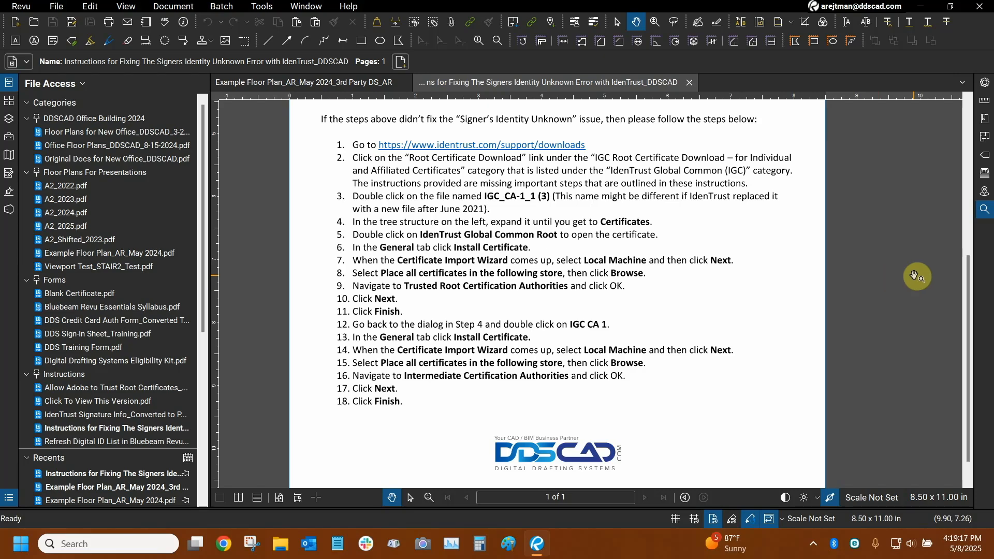
drag(789, 252, 788, 327)
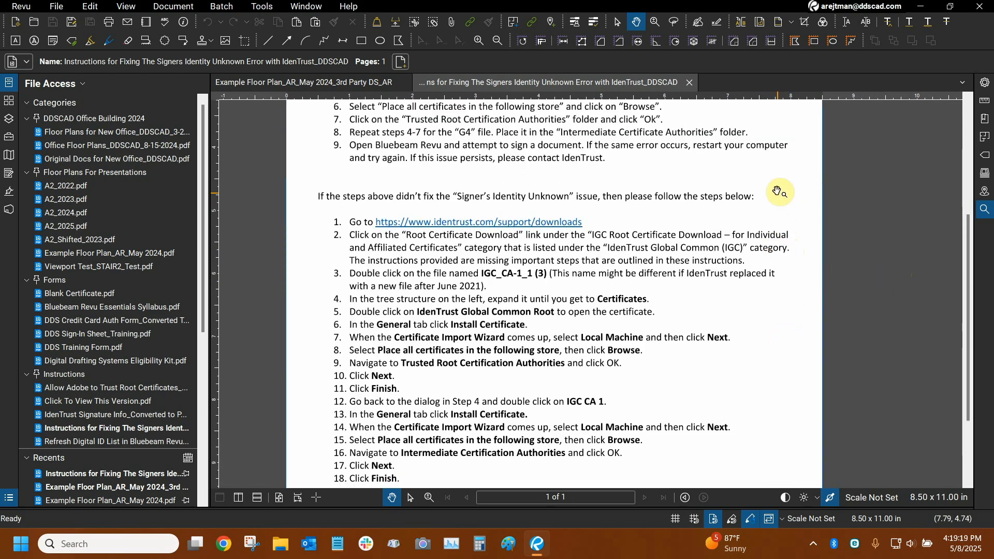
middle_click(777, 192)
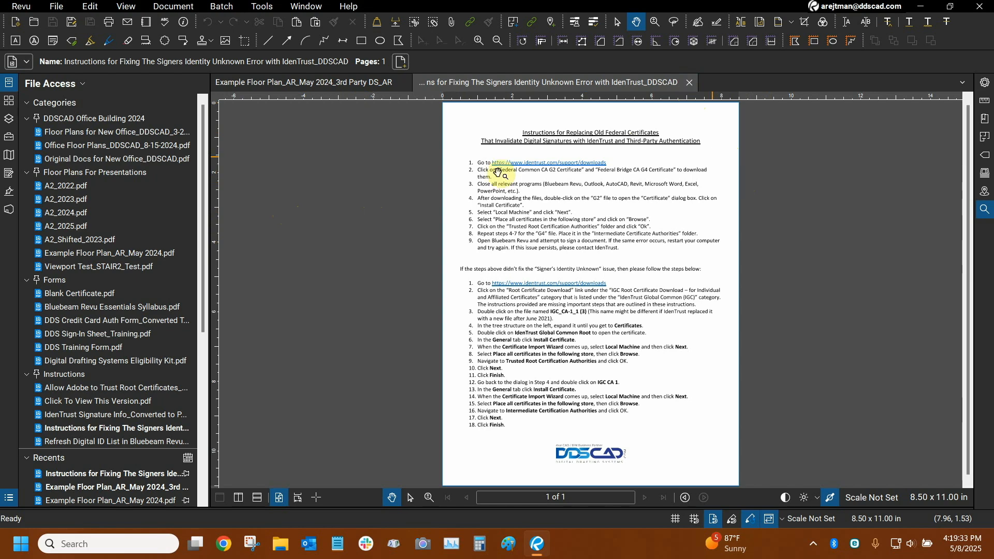
Return to the signed floor plan's signatures and expand the Rev. 1 entry and its Authority chain
click(9, 192)
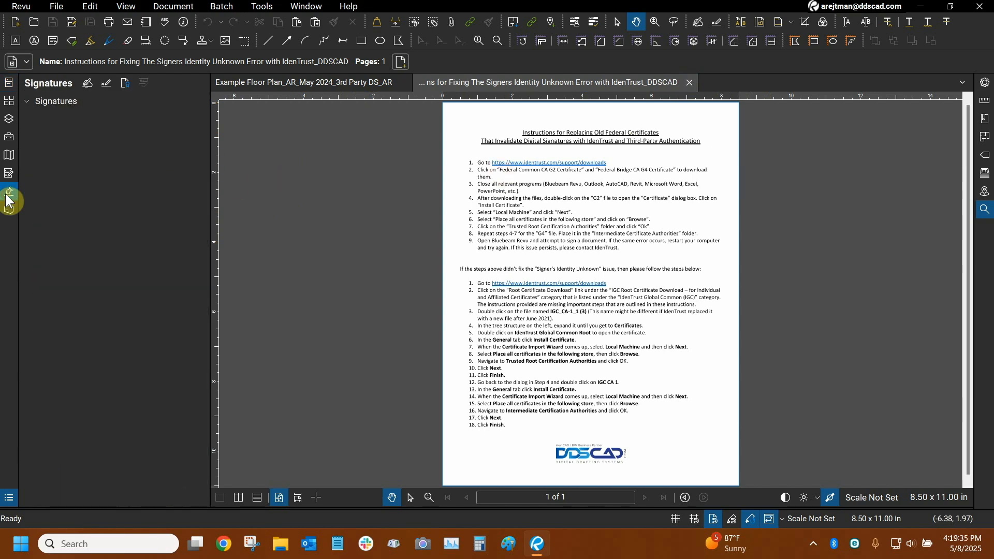
click(313, 84)
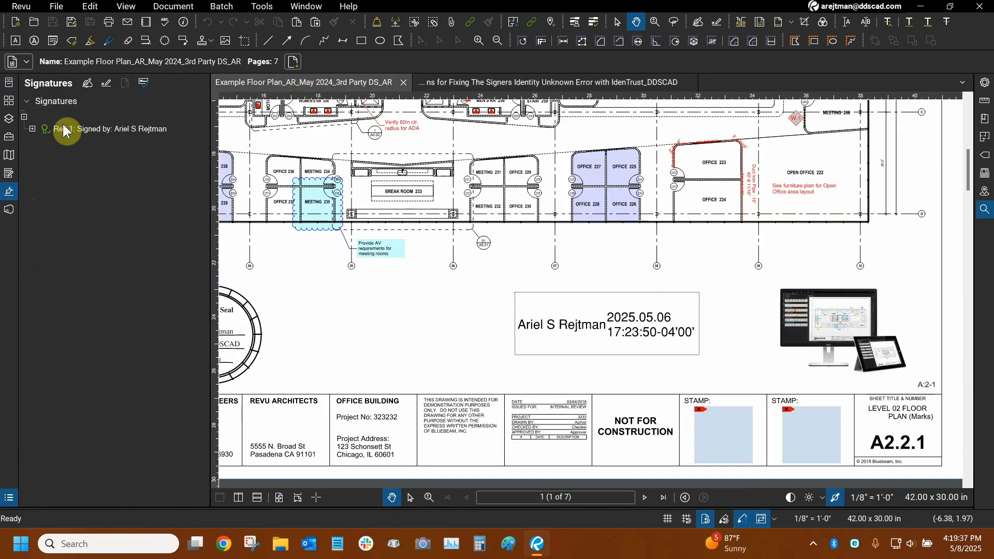
click(32, 128)
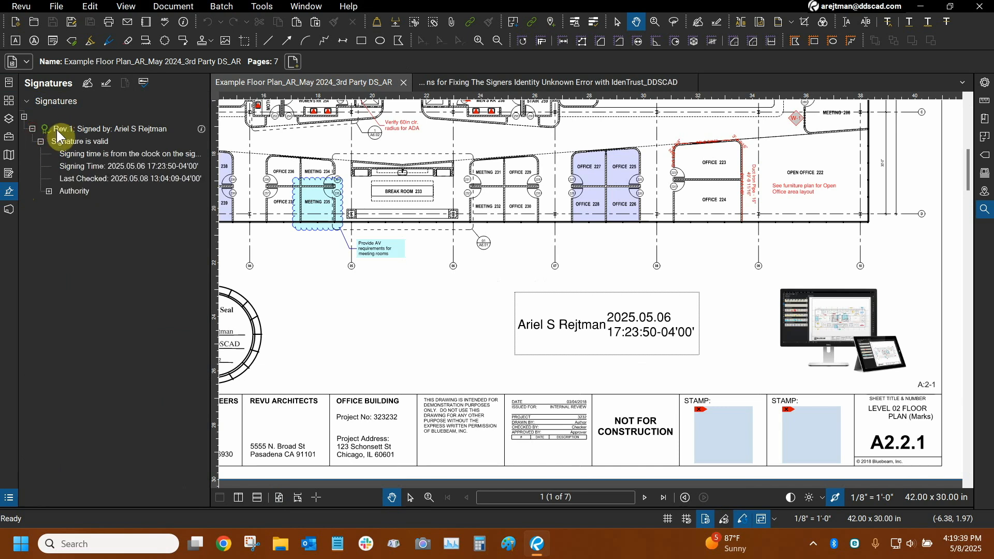
click(49, 190)
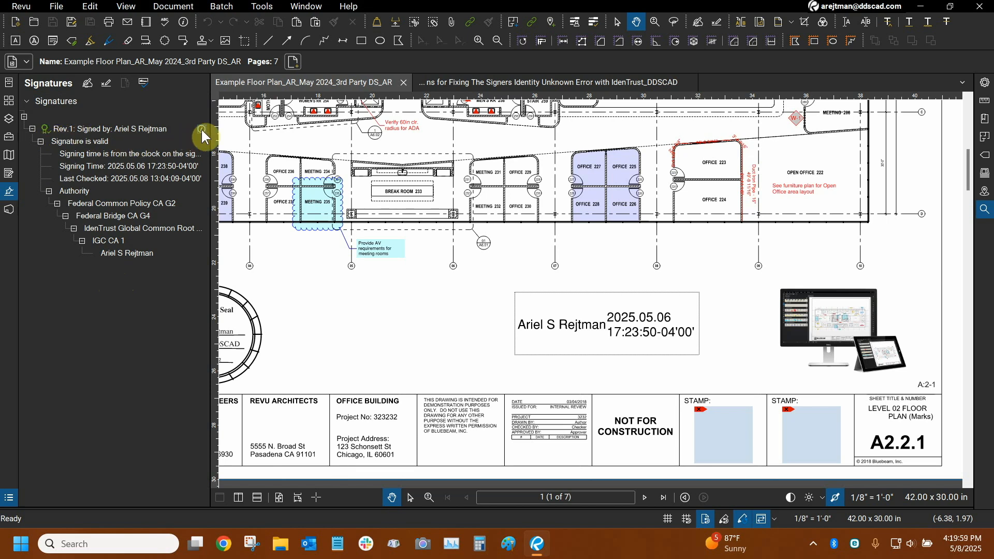
Examine the Rev. 1 signer's certificate for its purposes, issuer and validity dates, then show the whole signed page
right_click(620, 317)
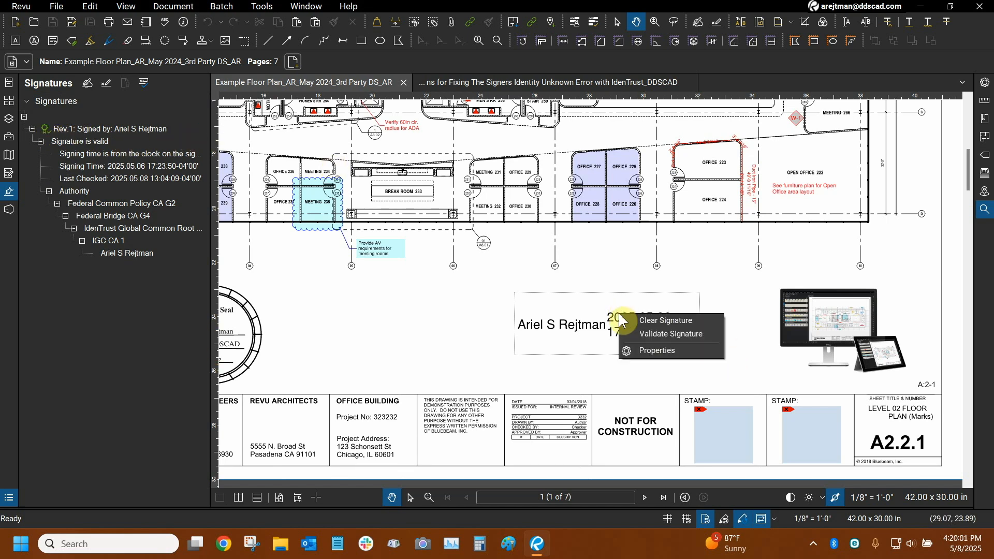
click(151, 123)
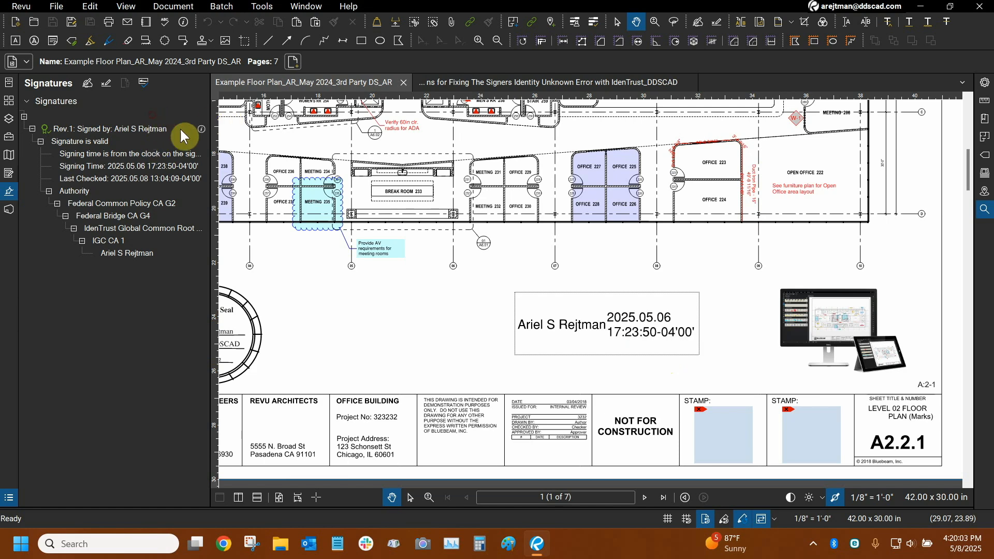
click(201, 132)
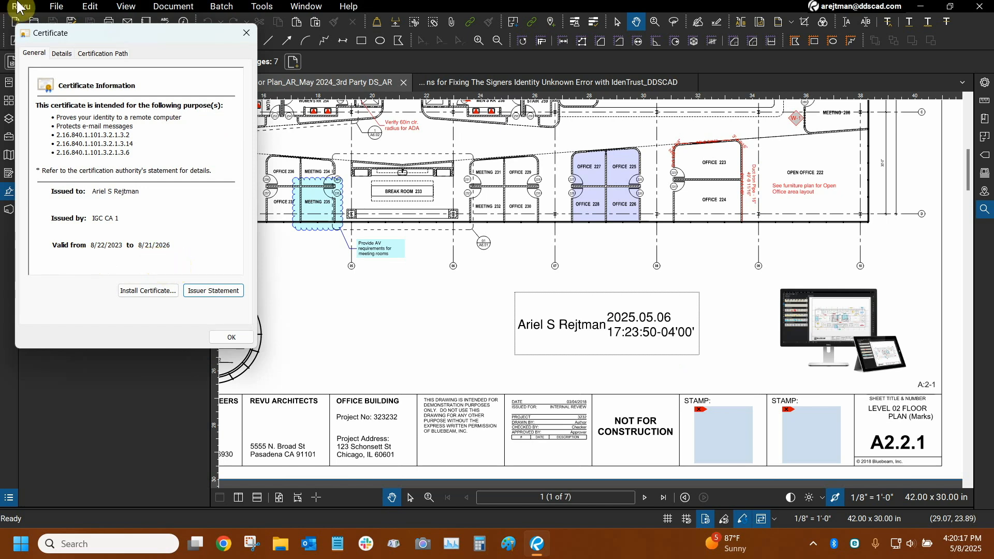
click(247, 34)
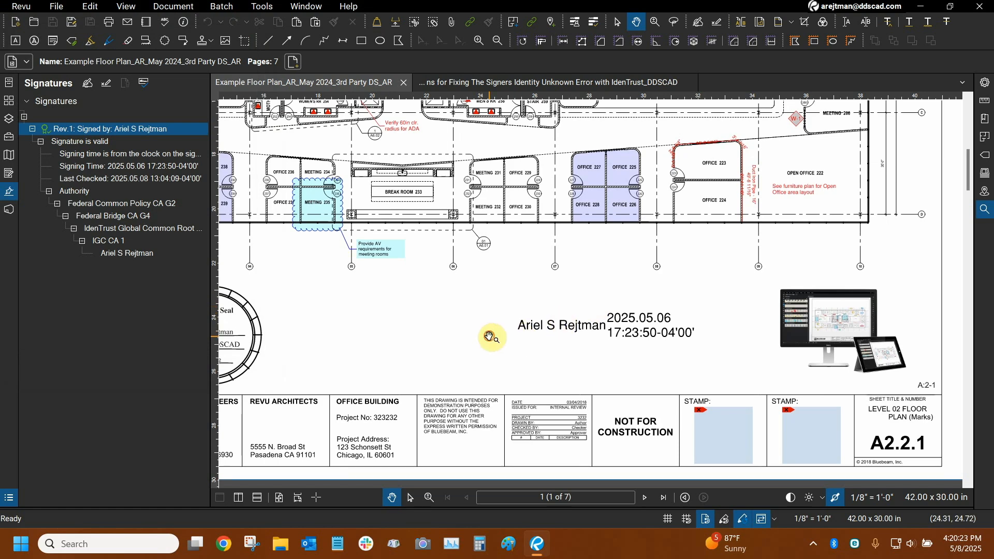
key(ctrl+0)
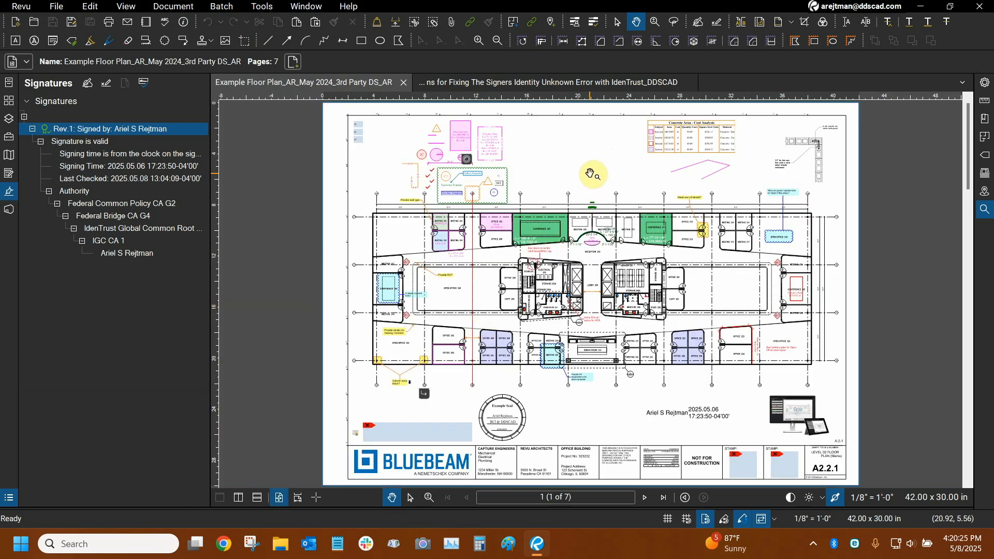